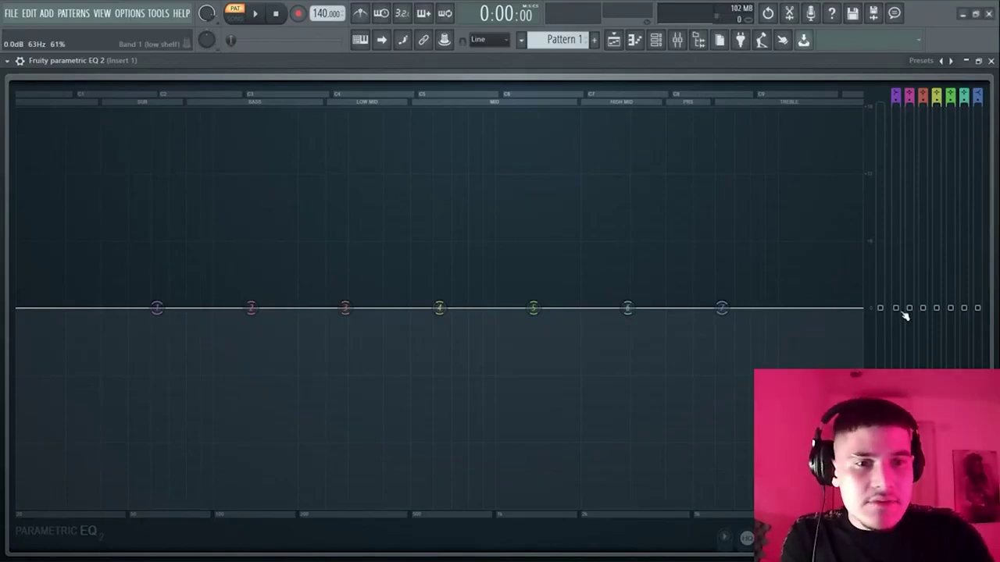
Cut band 2 of the Fruity parametric EQ 2 on Insert 1 well below 0 dB
{"action": "left_click_drag", "start_coordinate": [910, 309], "coordinate": [910, 390]}
{"action": "left_click_drag", "start_coordinate": [251, 391], "coordinate": [250, 439]}
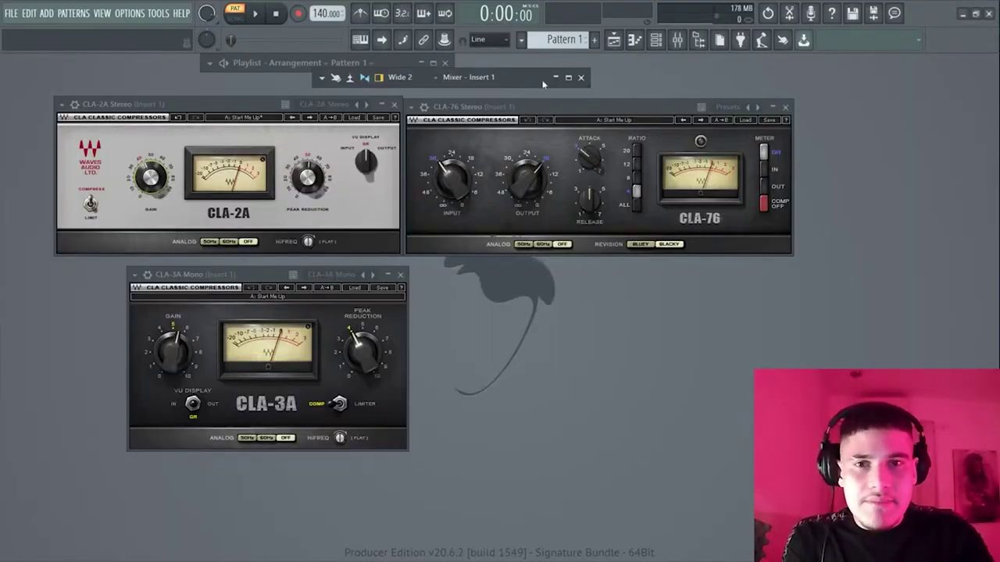
Close the CLA-3A, CLA-76 and CLA-2A compressor windows over the maximized mixer, and add Fruity WaveShaper to slot 6 of Insert 1
{"action": "left_click", "coordinate": [568, 76]}
{"action": "left_click", "coordinate": [895, 180]}
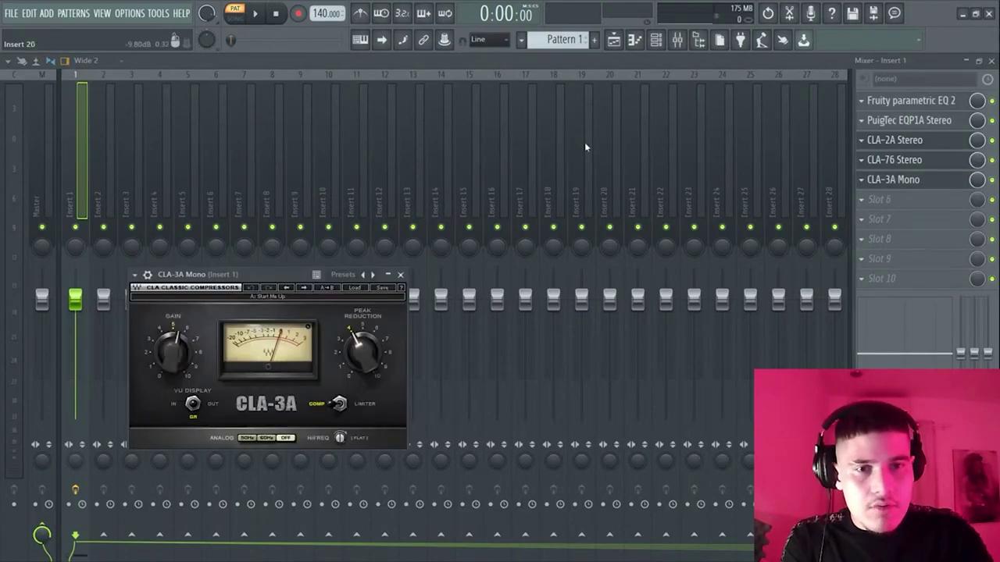
{"action": "left_click", "coordinate": [406, 277]}
{"action": "left_click", "coordinate": [924, 163]}
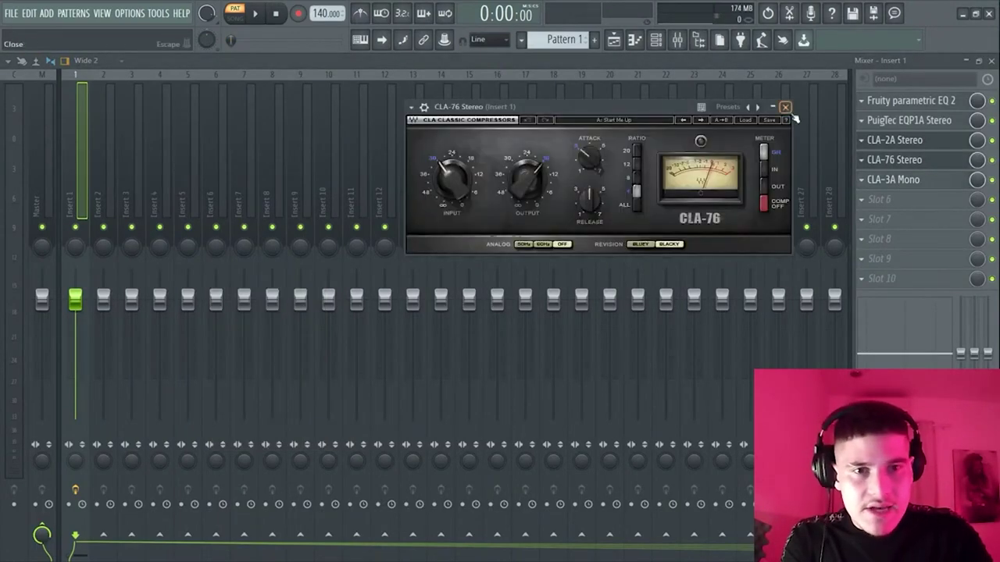
{"action": "left_click", "coordinate": [784, 105]}
{"action": "left_click", "coordinate": [928, 140]}
{"action": "left_click", "coordinate": [394, 103]}
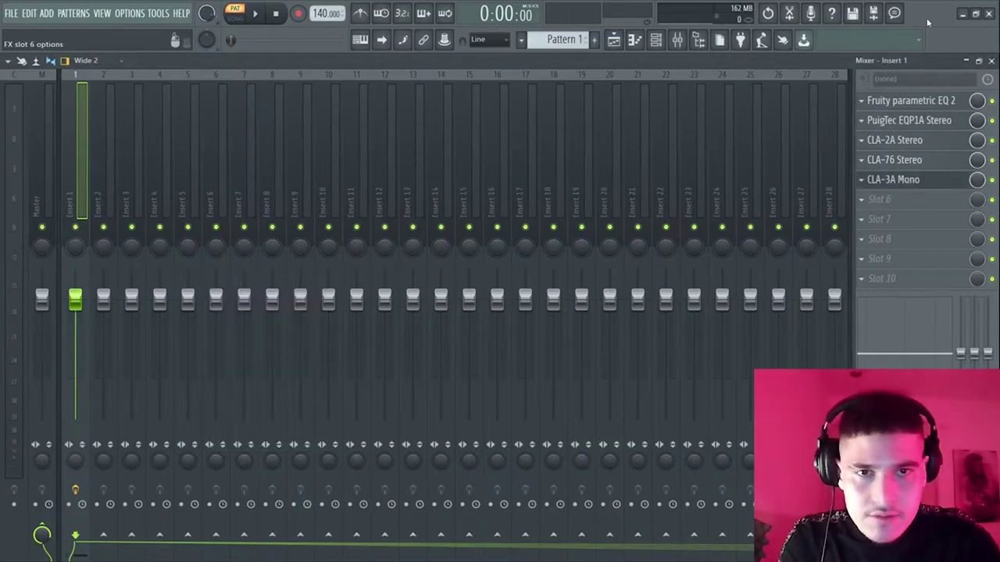
{"action": "left_click", "coordinate": [682, 92]}
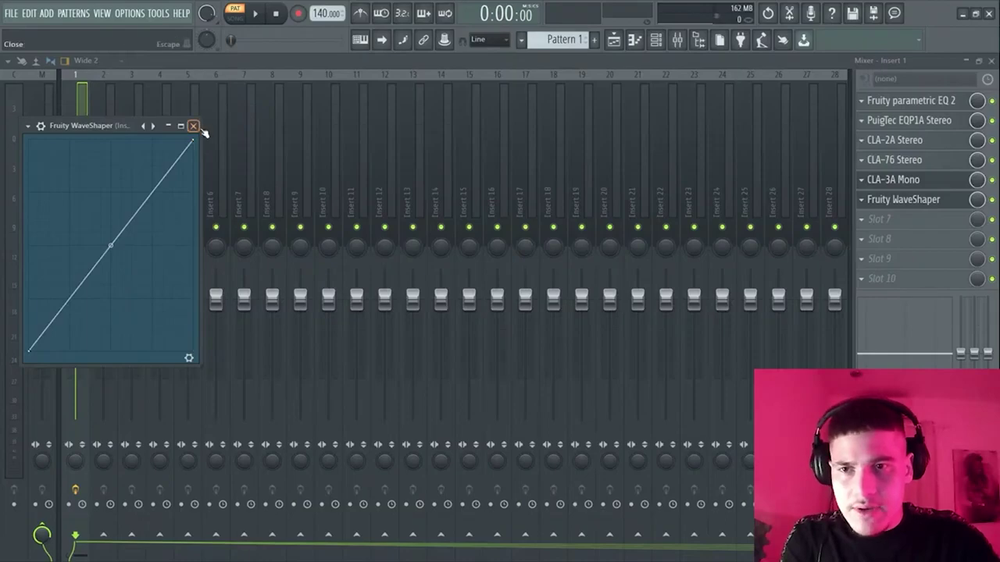
Load the sample 808 (The Box x Spinz) 2 into the Sampler channel and route it to mixer Insert 2
{"action": "key", "text": "F6"}
{"action": "left_click", "coordinate": [700, 39]}
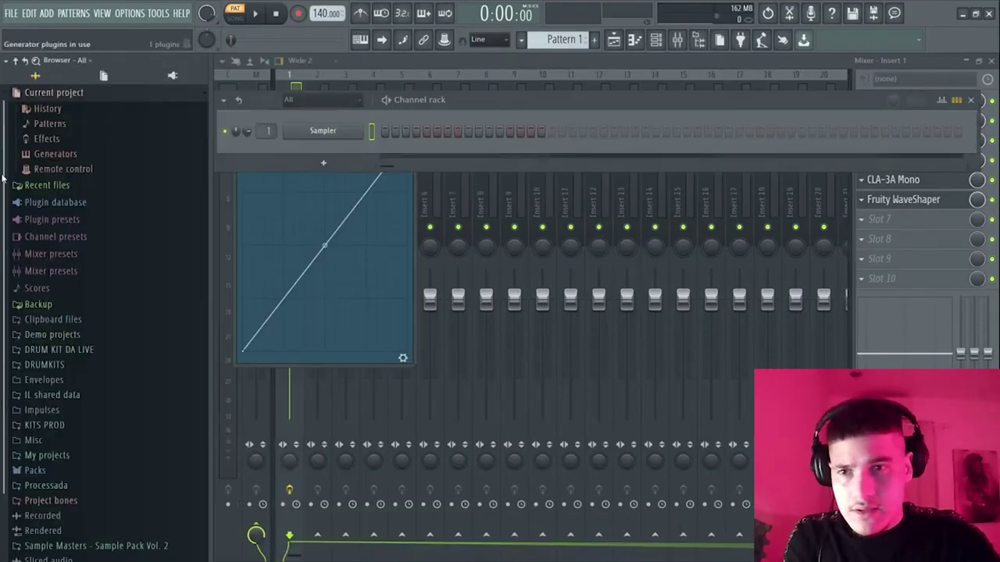
{"action": "left_click", "coordinate": [74, 373]}
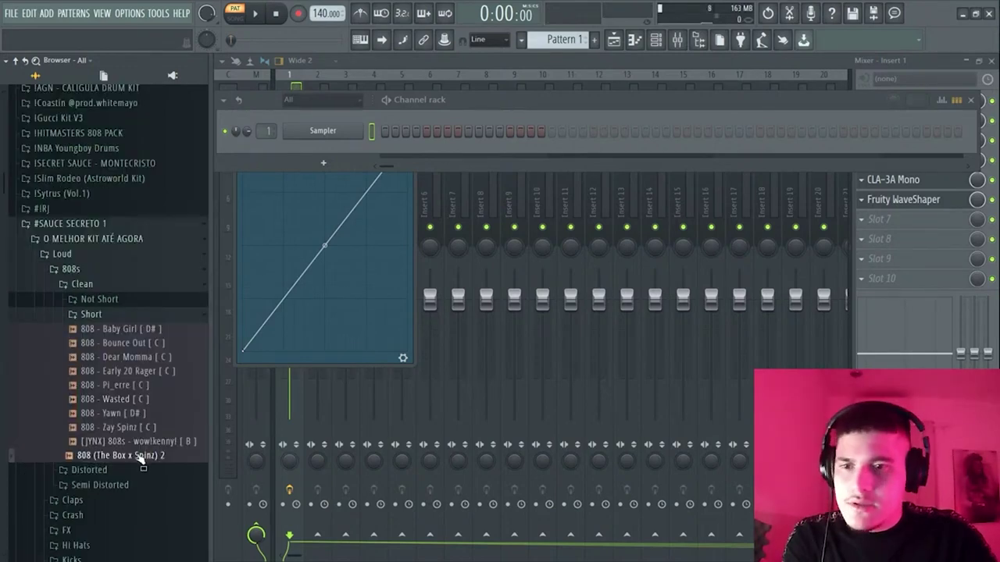
{"action": "left_click_drag", "start_coordinate": [117, 455], "coordinate": [321, 131]}
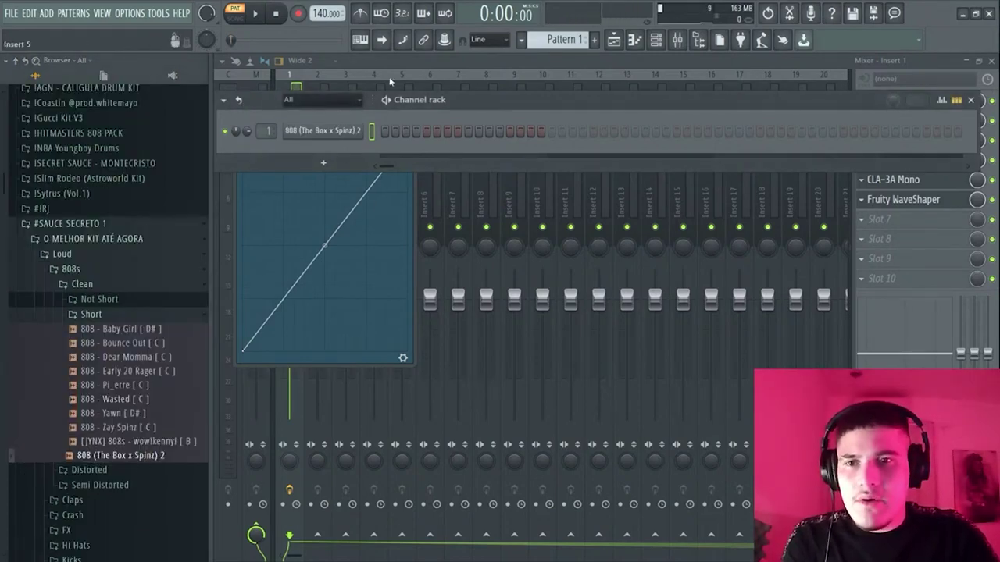
{"action": "left_click_drag", "start_coordinate": [478, 100], "coordinate": [478, 108]}
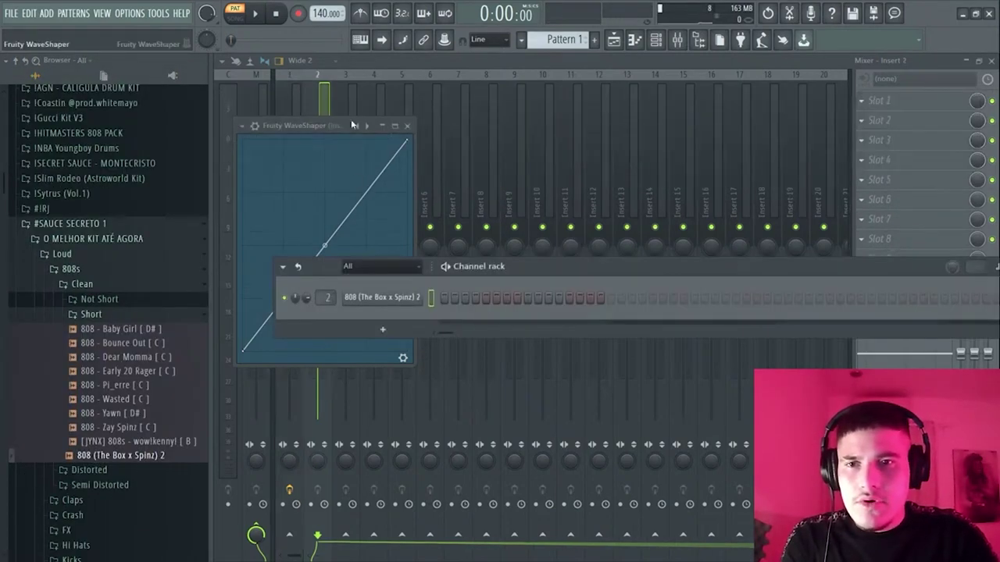
Close the WaveShaper window, add Fruity parametric EQ 2 to Insert 2 and move it down to slot 2
{"action": "left_click", "coordinate": [403, 125]}
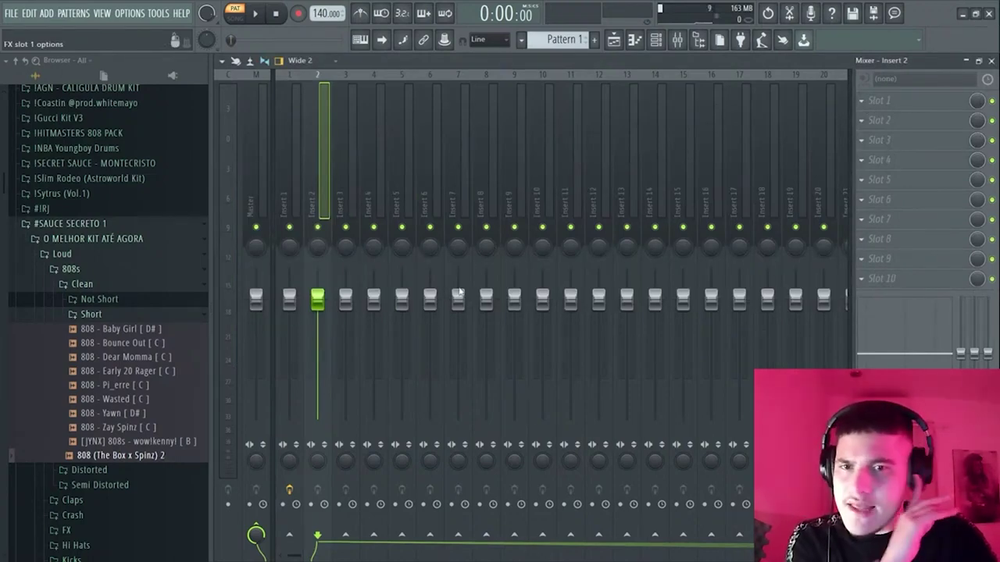
{"action": "left_click", "coordinate": [701, 313]}
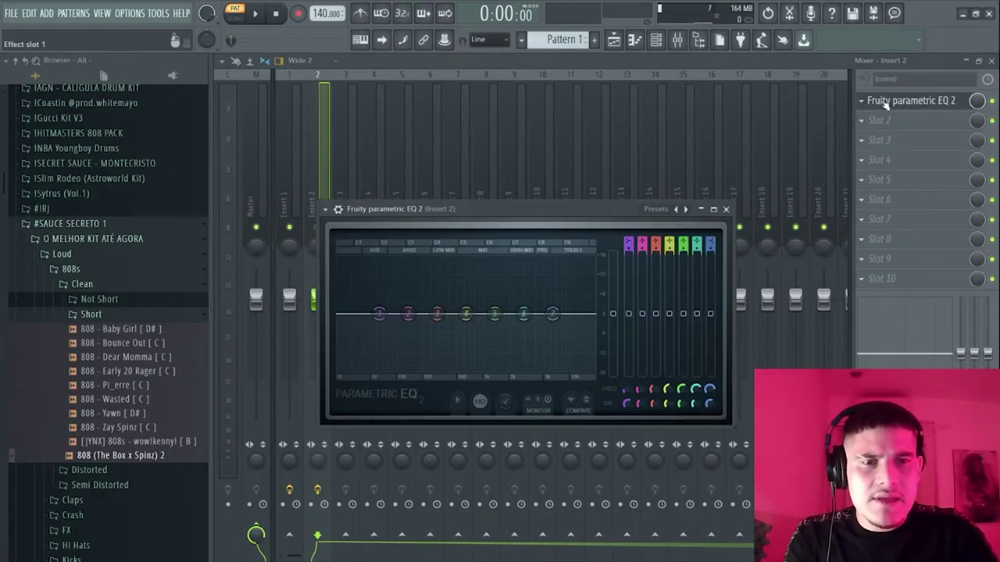
{"action": "left_click_drag", "start_coordinate": [885, 104], "coordinate": [884, 120]}
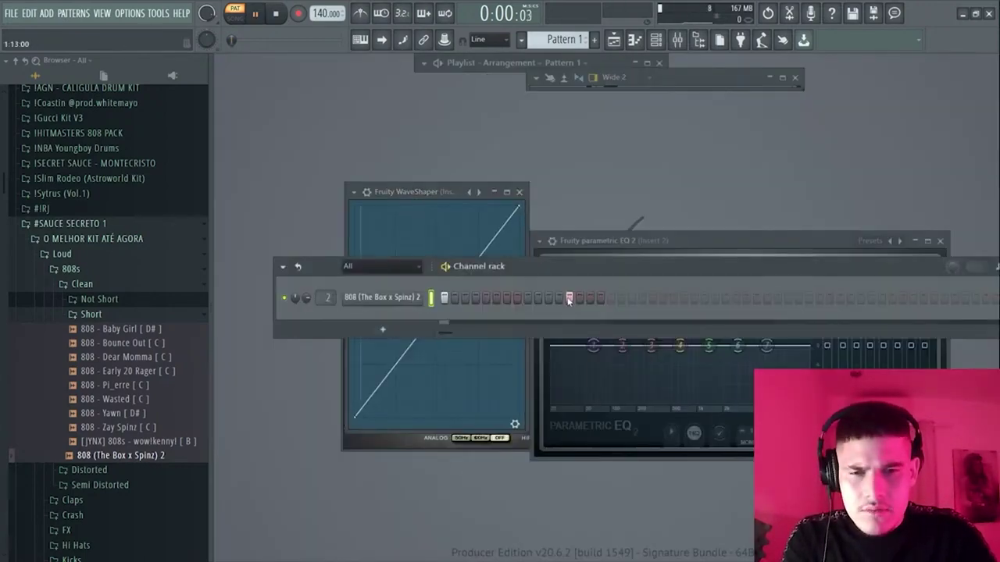
Play the 808 pattern while raising the WaveShaper curve's midpoint all the way up, and stop playback
{"action": "key", "text": "space"}
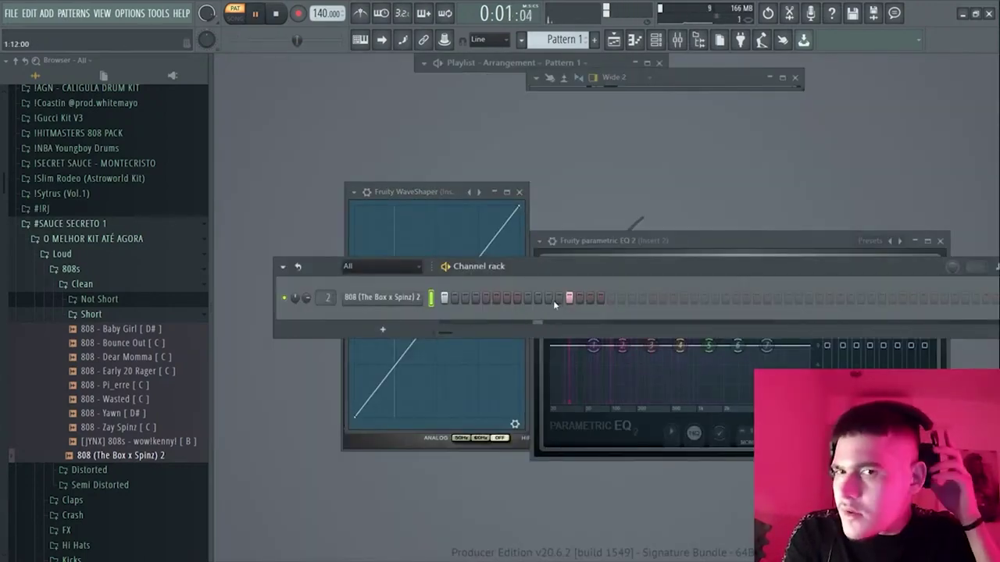
{"action": "left_click", "coordinate": [403, 201]}
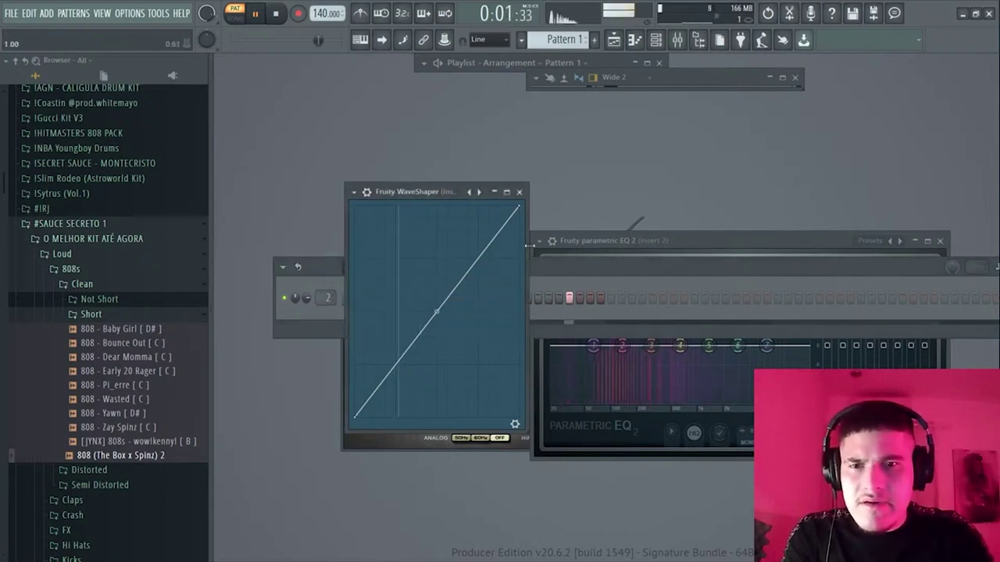
{"action": "mouse_move", "coordinate": [523, 213]}
{"action": "left_mouse_down"}
{"action": "mouse_move", "coordinate": [521, 279]}
{"action": "mouse_move", "coordinate": [520, 206]}
{"action": "left_mouse_up"}
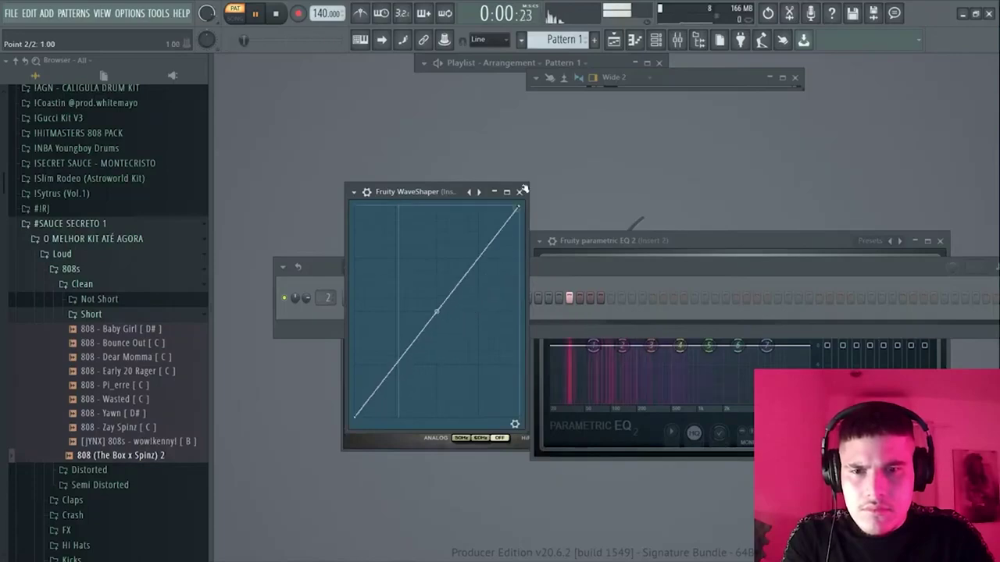
{"action": "left_click_drag", "start_coordinate": [436, 311], "coordinate": [437, 206]}
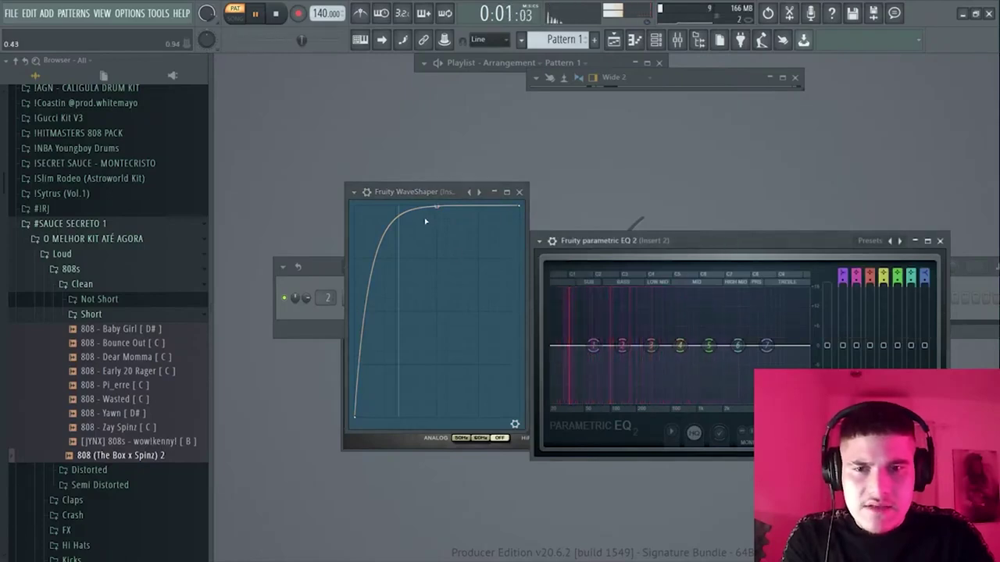
{"action": "mouse_move", "coordinate": [436, 207]}
{"action": "left_mouse_down"}
{"action": "mouse_move", "coordinate": [437, 394]}
{"action": "mouse_move", "coordinate": [436, 206]}
{"action": "left_mouse_up"}
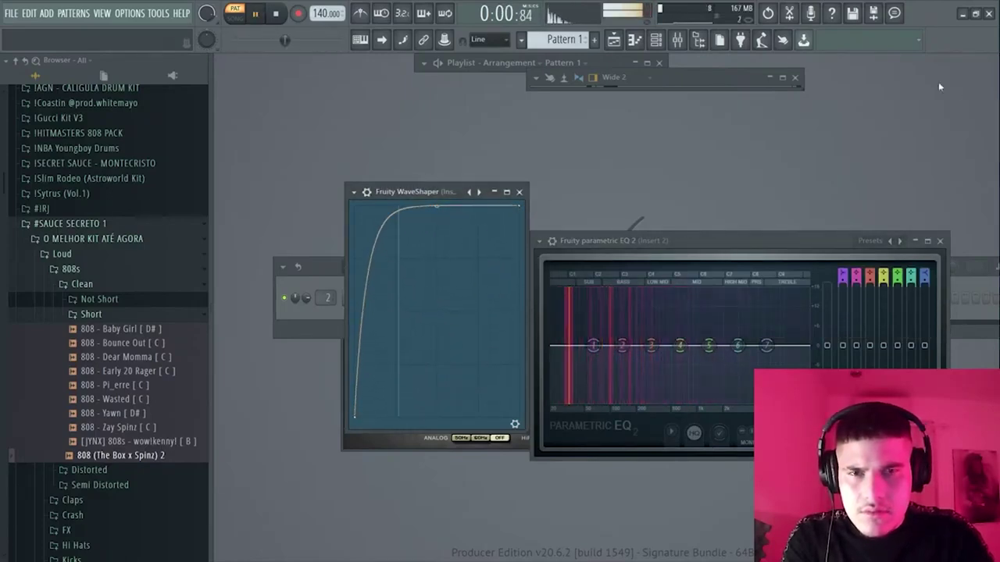
{"action": "key", "text": "space"}
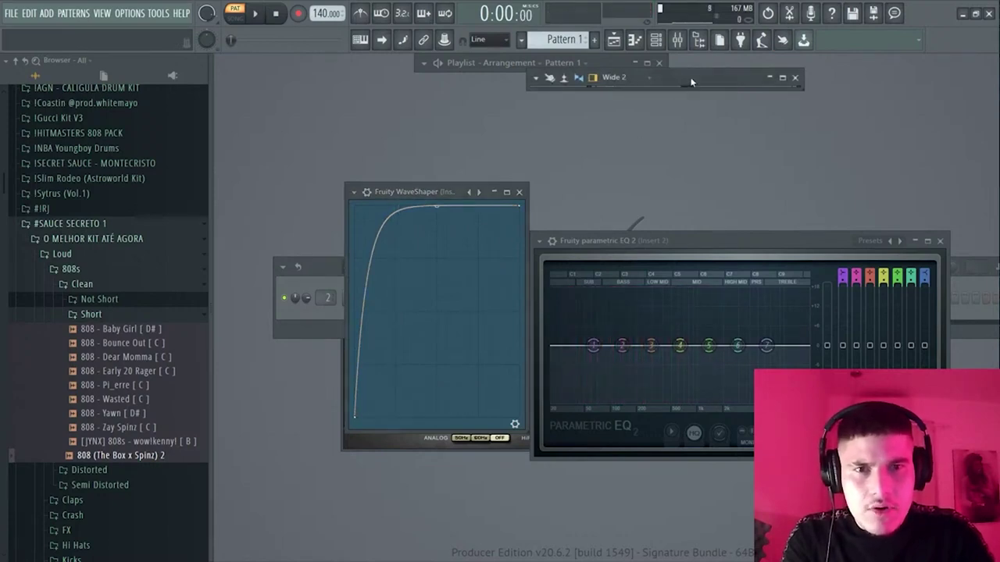
Maximize the mixer and replace Fruity WaveShaper with Fruity Fast Dist in slot 1 of Insert 2
{"action": "double_click", "coordinate": [690, 79]}
{"action": "left_click_drag", "start_coordinate": [451, 118], "coordinate": [56, 114]}
{"action": "left_click_drag", "start_coordinate": [391, 112], "coordinate": [281, 114]}
{"action": "left_click_drag", "start_coordinate": [351, 117], "coordinate": [331, 121]}
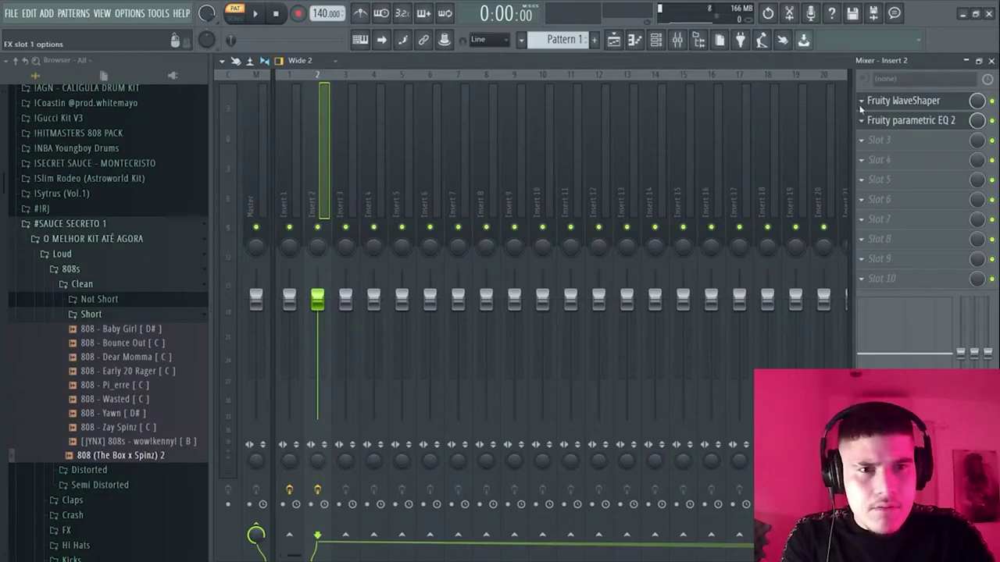
{"action": "left_click", "coordinate": [698, 93]}
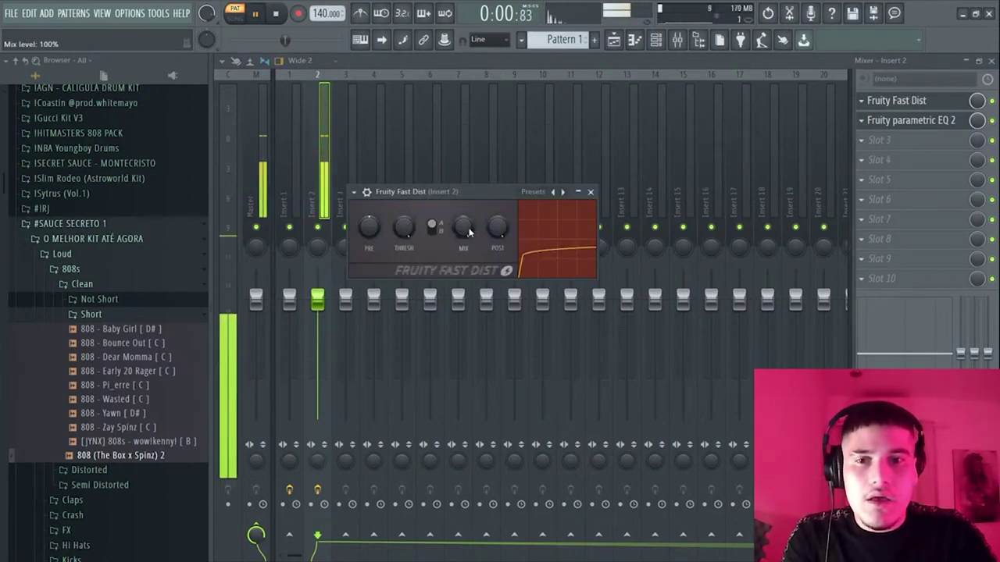
Lower the Fruity Fast Dist mix level while auditioning the 808, and clear the effects from Insert 2
{"action": "key", "text": "space"}
{"action": "left_click_drag", "start_coordinate": [474, 232], "coordinate": [474, 257]}
{"action": "key", "text": "space"}
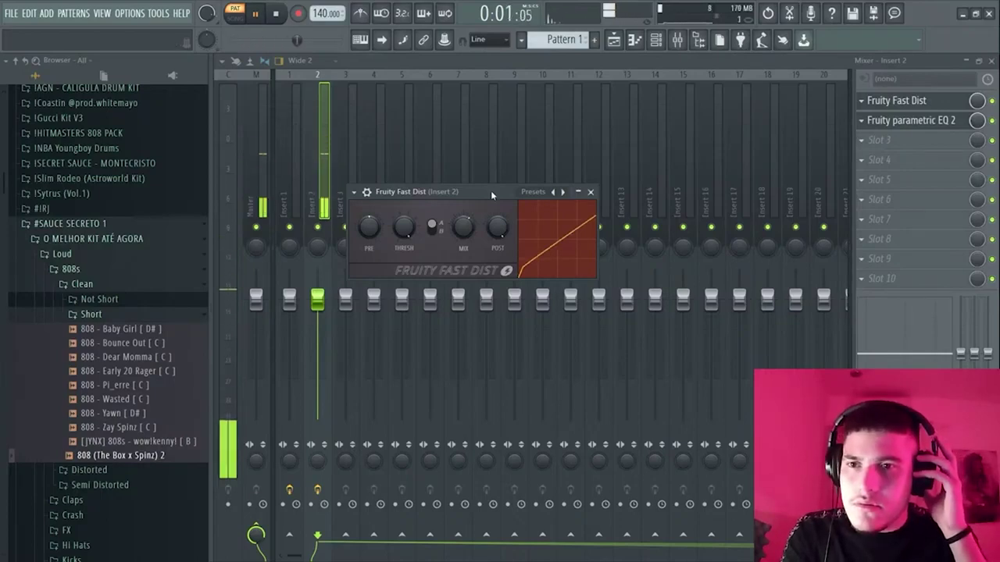
{"action": "key", "text": "space"}
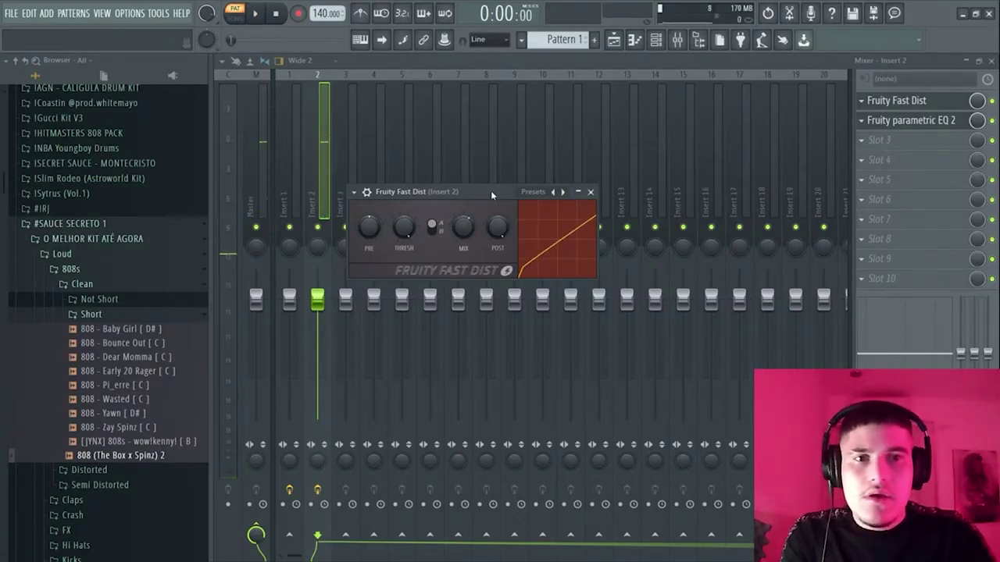
{"action": "left_click", "coordinate": [590, 191]}
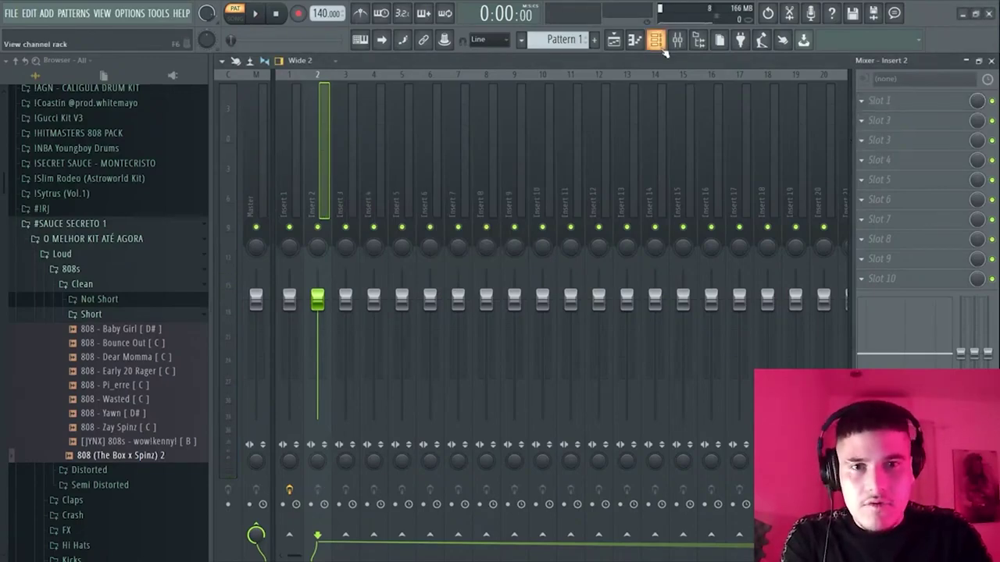
Browse to the Vox > Other folder of the Loud kit and load [ARDIST] Vox - Ghast into a new channel
{"action": "left_click", "coordinate": [655, 40]}
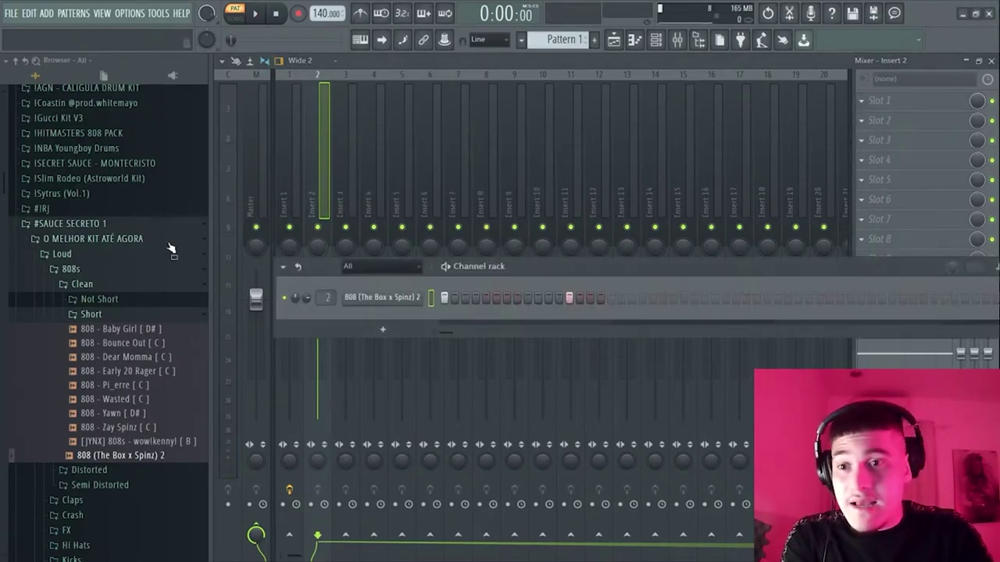
{"action": "scroll", "coordinate": [170, 245], "scroll_direction": "up", "scroll_amount": 5}
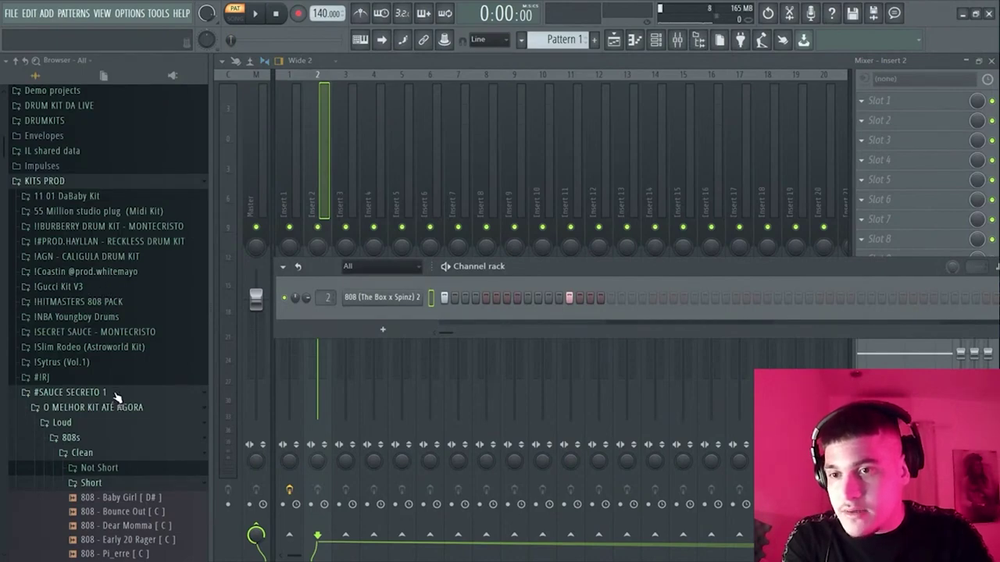
{"action": "left_click", "coordinate": [124, 439]}
{"action": "scroll", "coordinate": [118, 448], "scroll_direction": "down", "scroll_amount": 5}
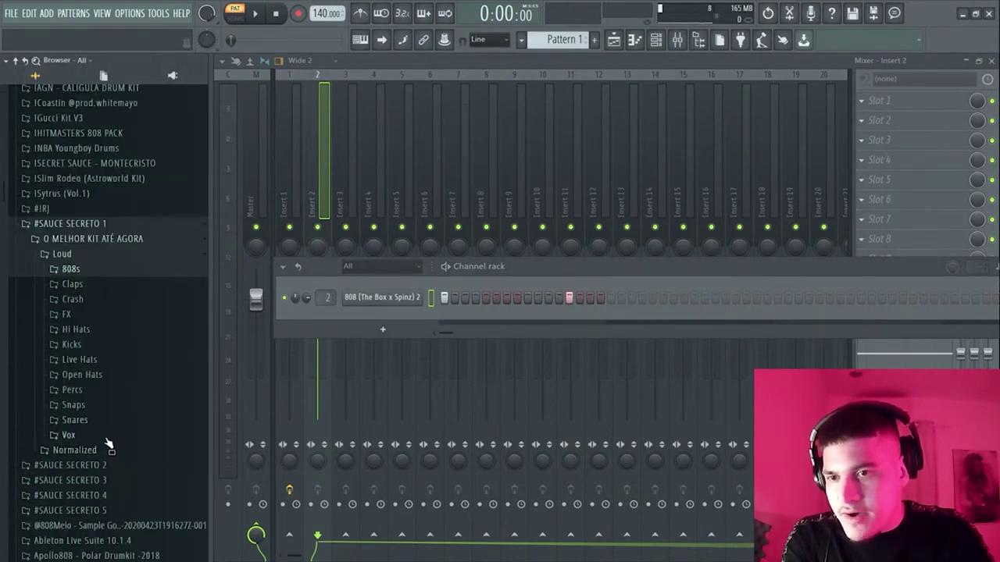
{"action": "left_click", "coordinate": [107, 439]}
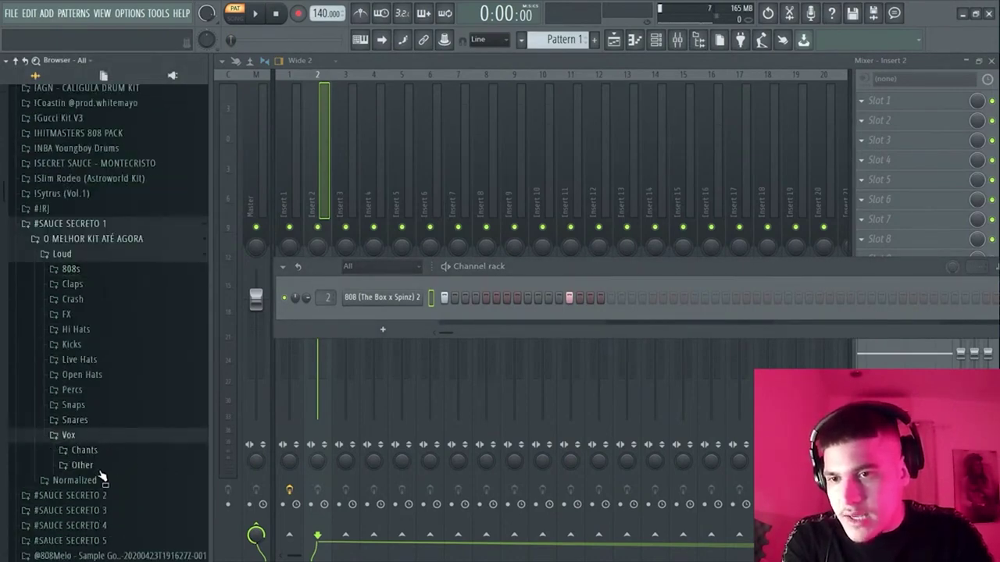
{"action": "left_click", "coordinate": [100, 471]}
{"action": "right_click", "coordinate": [113, 479]}
{"action": "left_click", "coordinate": [167, 457]}
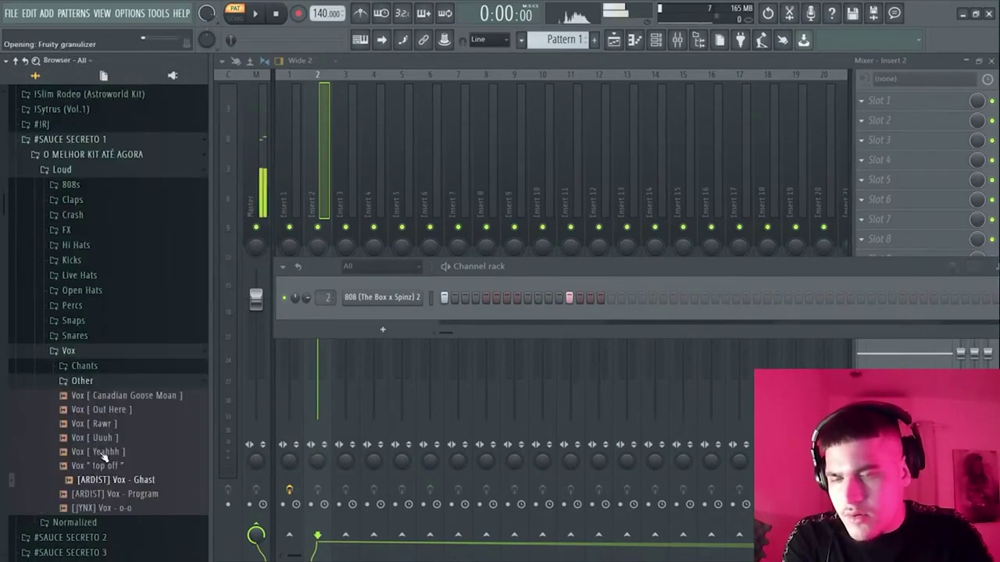
Audition the Vox [ Yeahhh ] and Vox [ Uuuh ] samples and add Vox [ Uuuh ] as a new channel
{"action": "left_click", "coordinate": [102, 454]}
{"action": "left_click", "coordinate": [504, 143]}
{"action": "left_click", "coordinate": [146, 438]}
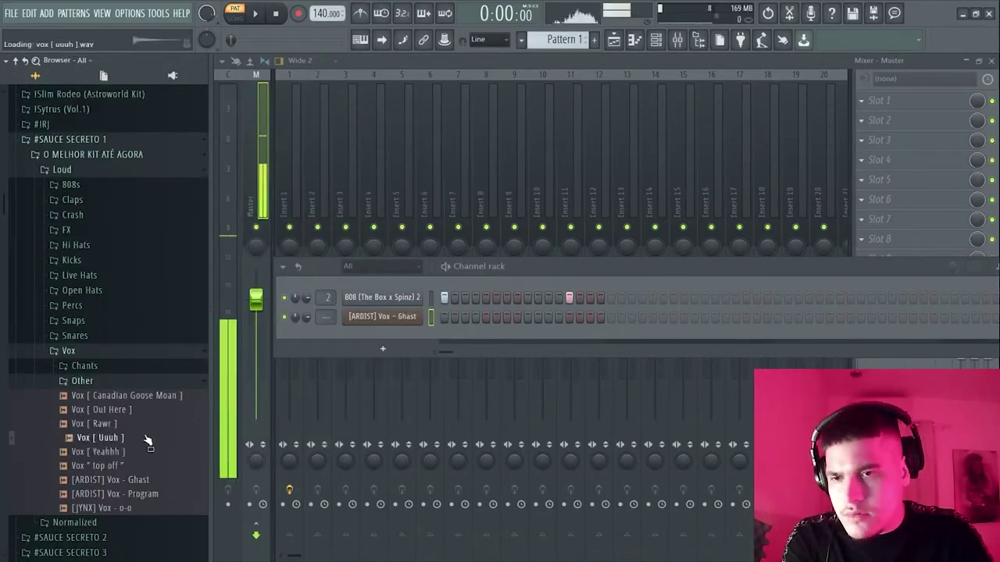
{"action": "left_click_drag", "start_coordinate": [146, 440], "coordinate": [380, 338]}
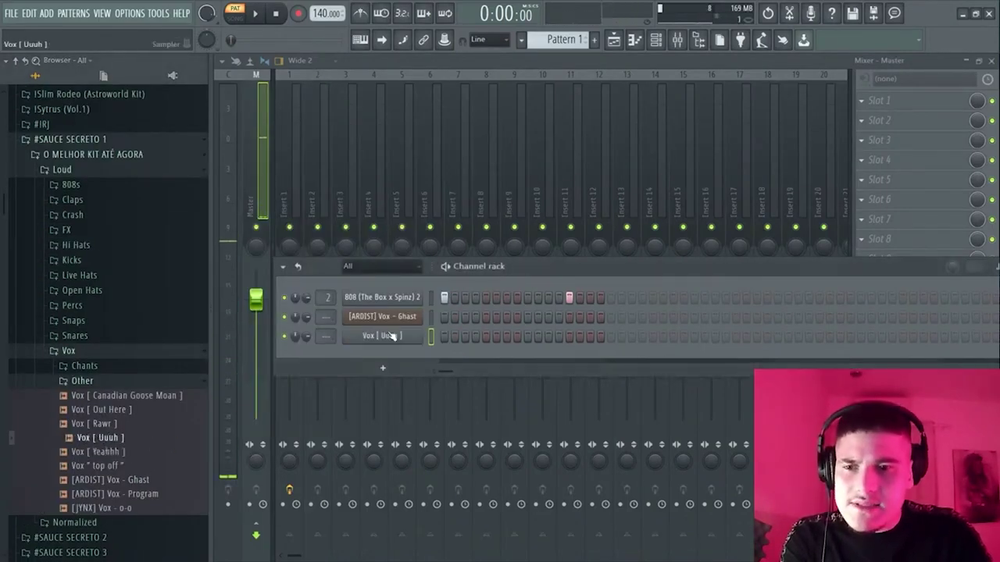
Reduce the 808 pattern to a single hit on step 1 and place a Vox [ Uuuh ] hit on step 1
{"action": "right_click", "coordinate": [445, 298]}
{"action": "left_click", "coordinate": [444, 297]}
{"action": "left_click", "coordinate": [444, 335]}
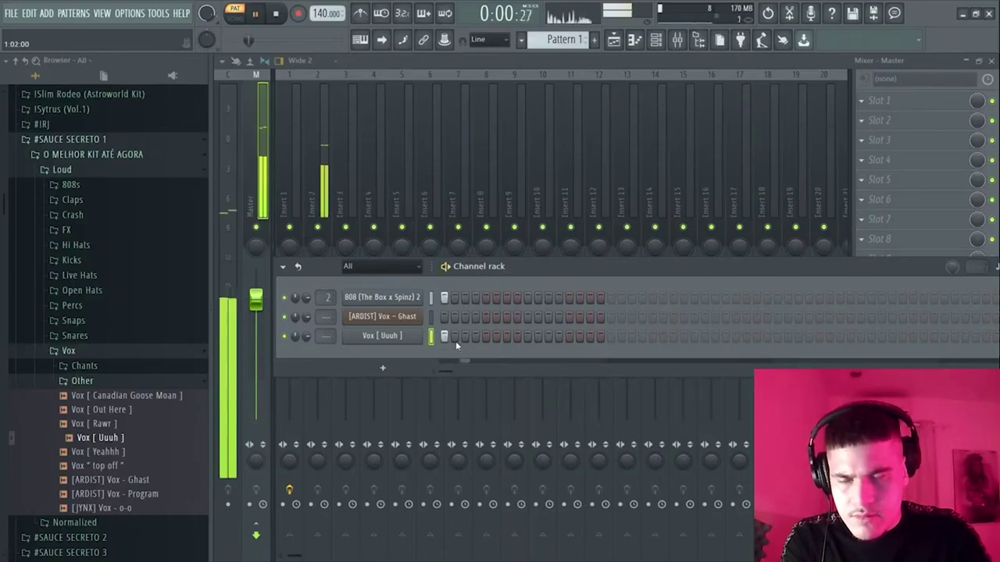
Route the Vox [ Uuuh ] channel to mixer Insert 3 and load Aphex Vintage Exciter Stereo in slot 1
{"action": "left_click", "coordinate": [375, 147]}
{"action": "left_click", "coordinate": [355, 136]}
{"action": "key", "text": "ctrl+l"}
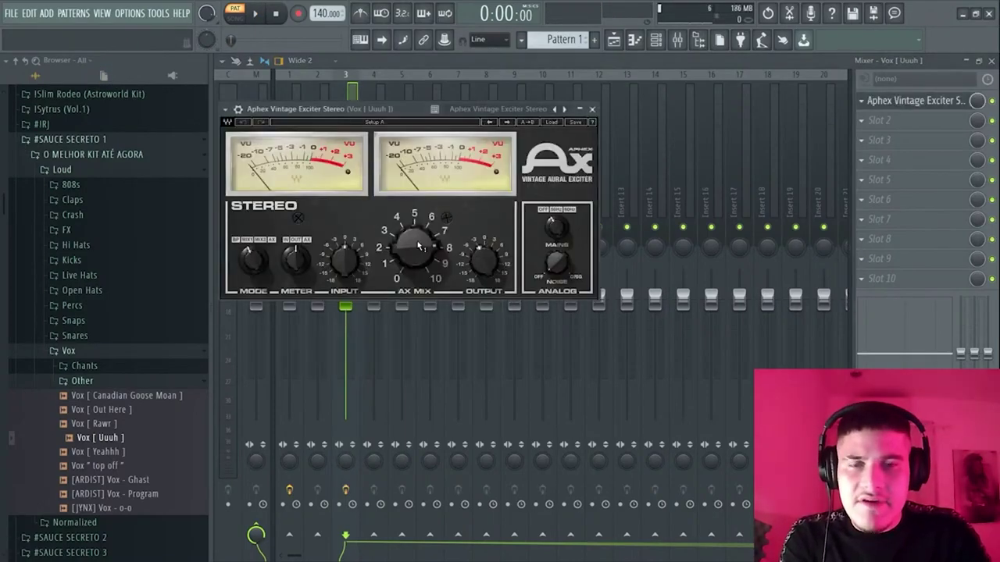
Set the exciter's AX Mix to 4.62 and its Output to -8.1 dB while playing the vocal
{"action": "scroll", "coordinate": [418, 247], "scroll_direction": "down", "scroll_amount": 5}
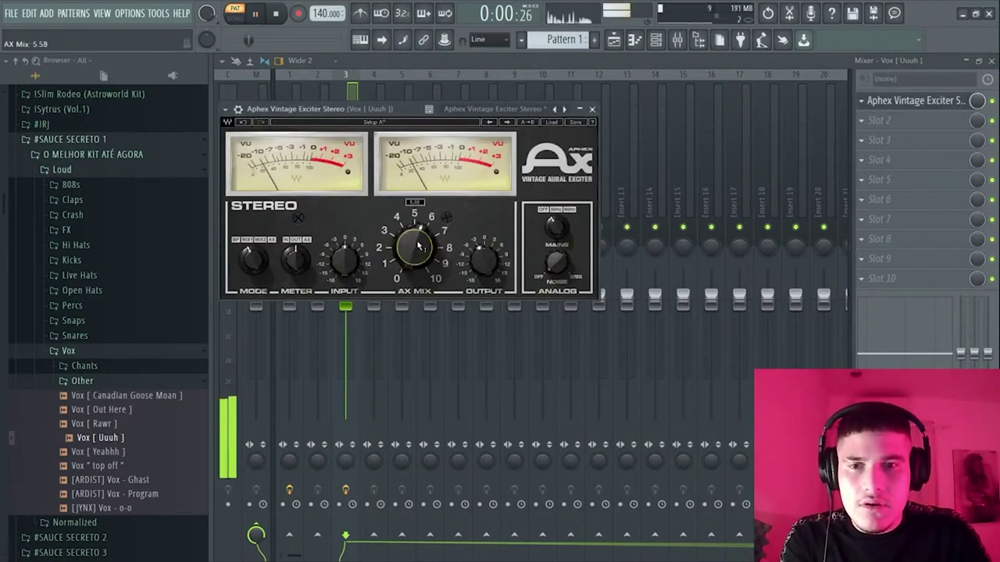
{"action": "scroll", "coordinate": [418, 247], "scroll_direction": "down", "scroll_amount": 2}
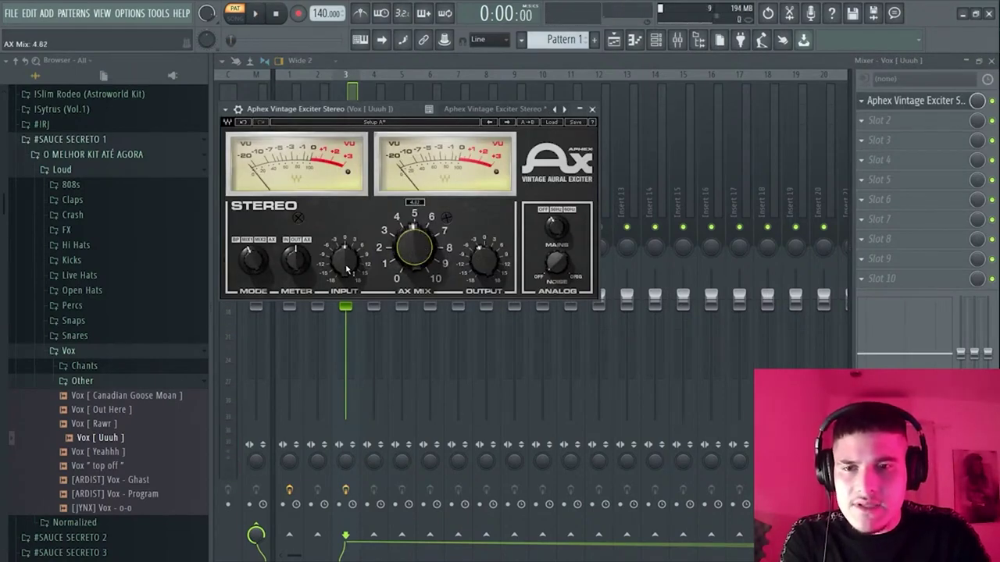
{"action": "key", "text": "space"}
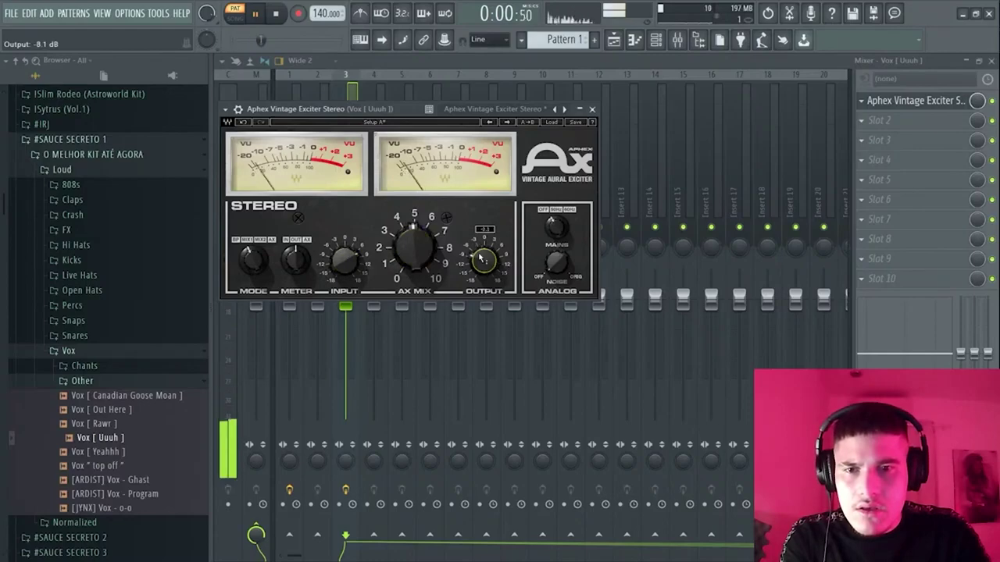
Set the exciter's AX Mix to 7.61, close the exciter window and replay the vocal
{"action": "scroll", "coordinate": [417, 248], "scroll_direction": "up", "scroll_amount": 7}
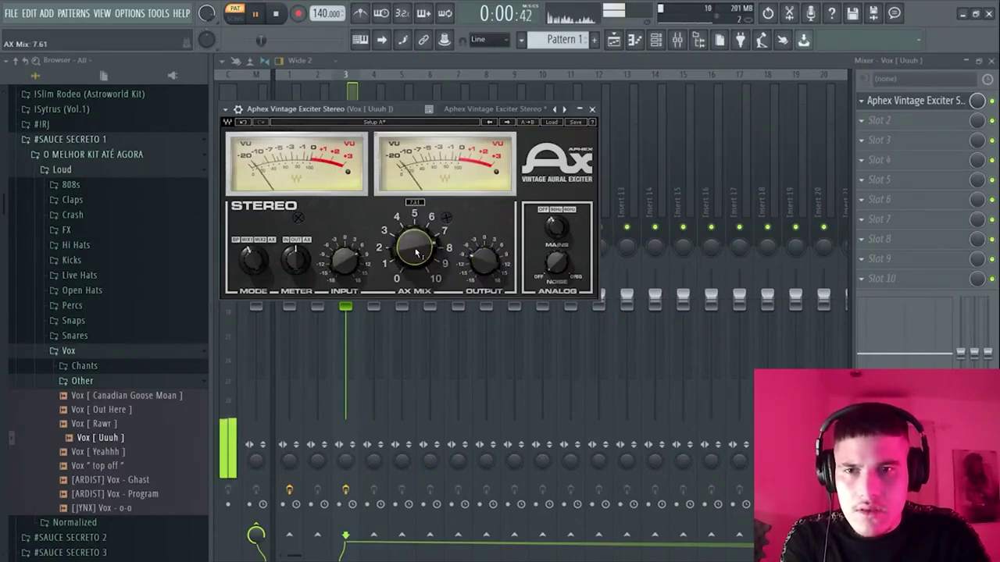
{"action": "key", "text": "space"}
{"action": "key", "text": "Escape"}
{"action": "key", "text": "s"}
{"action": "key", "text": "space"}
{"action": "key", "text": "space"}
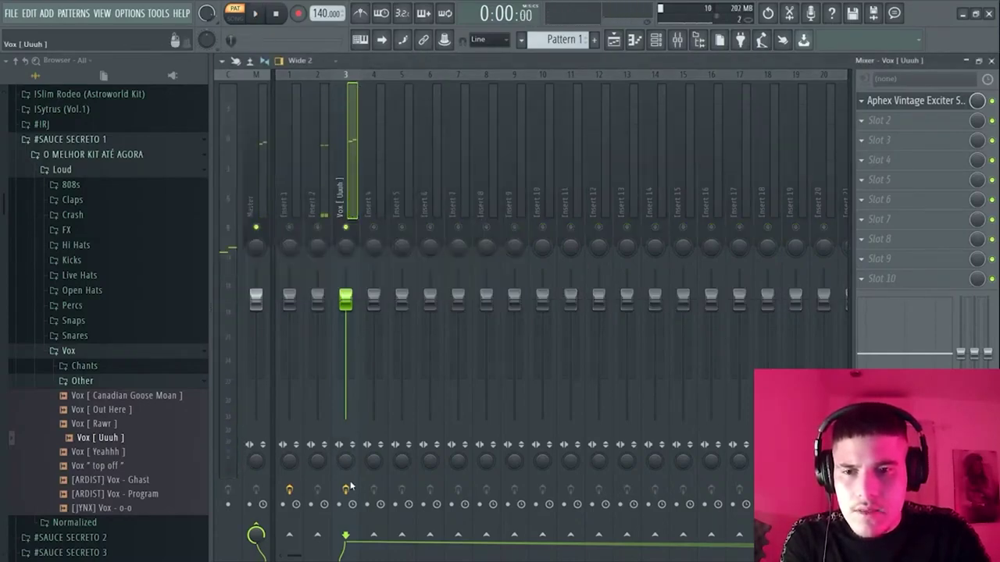
Compare the vocal with the Vox [ Uuuh ] track's effects bypassed and enabled
{"action": "left_click", "coordinate": [346, 489]}
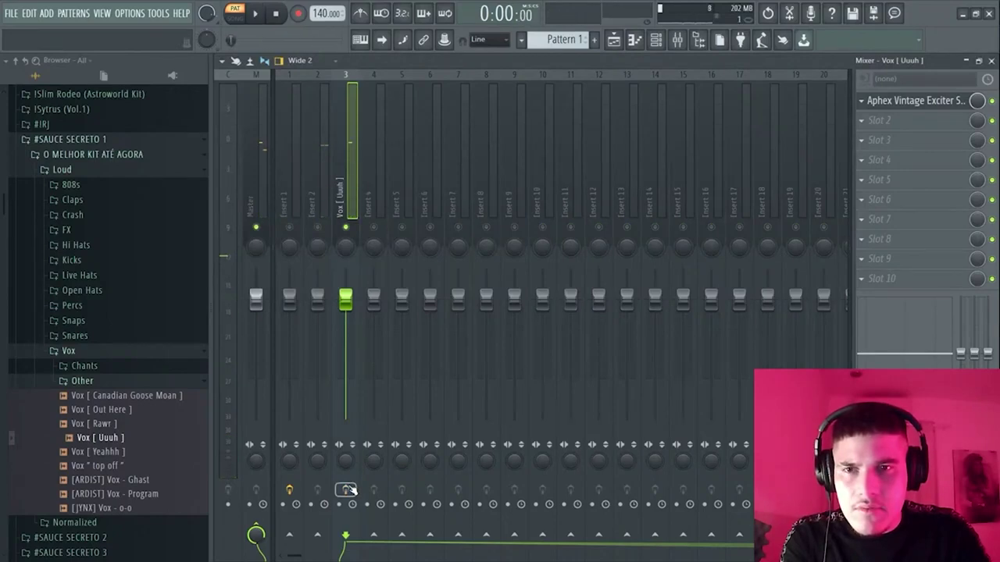
{"action": "key", "text": "space"}
{"action": "key", "text": "space"}
{"action": "left_click", "coordinate": [353, 490]}
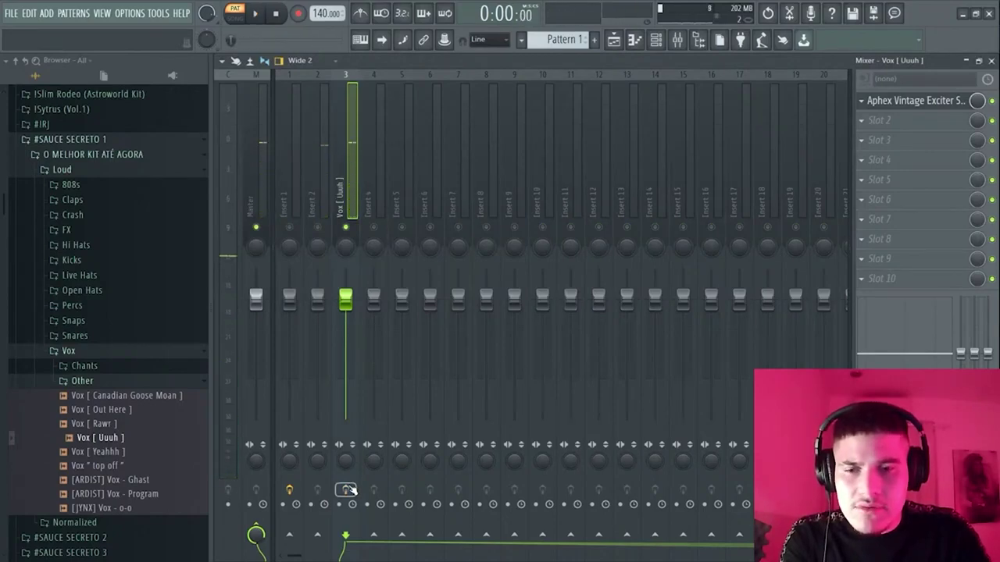
{"action": "key", "text": "space"}
{"action": "key", "text": "space"}
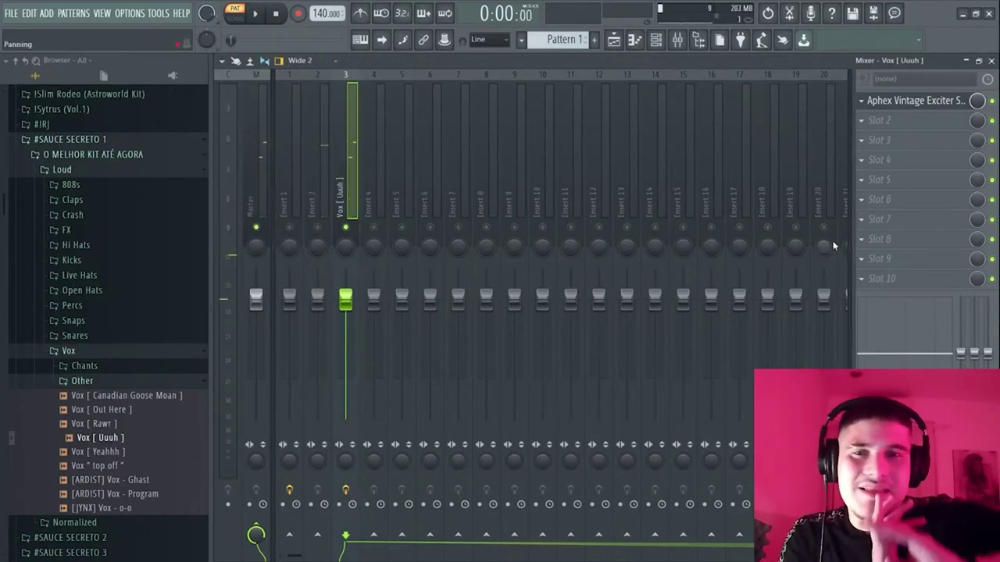
Load Soundgoodizer in slot 1 of Insert 1 in an empty project and try modes B and A
{"action": "left_click", "coordinate": [326, 113]}
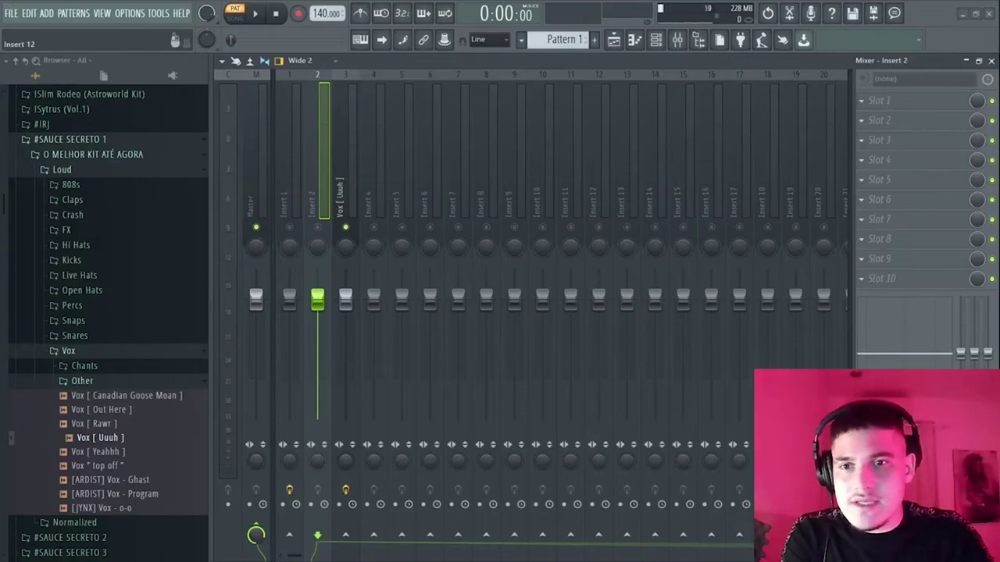
{"action": "key", "text": "alt+F8"}
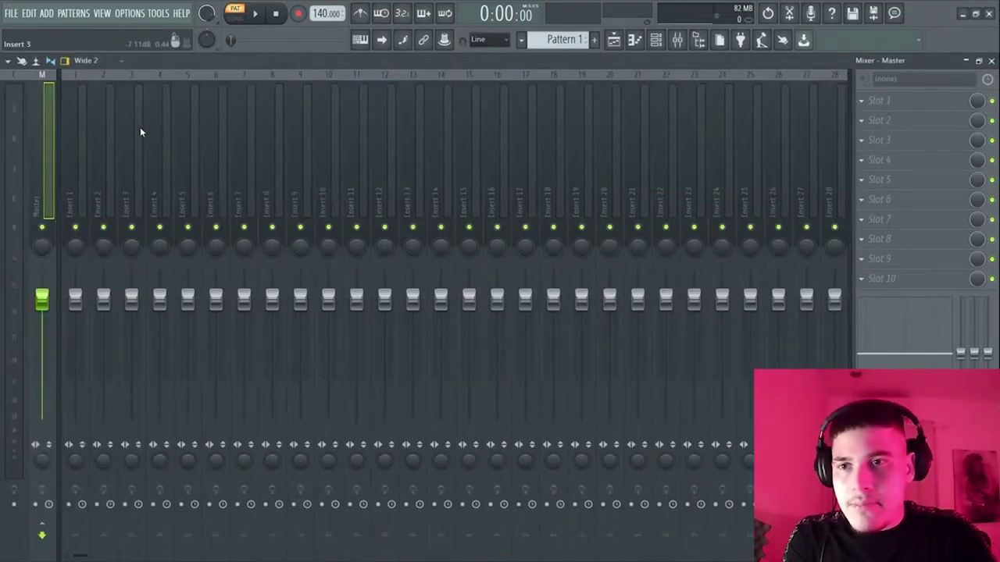
{"action": "left_click", "coordinate": [74, 130]}
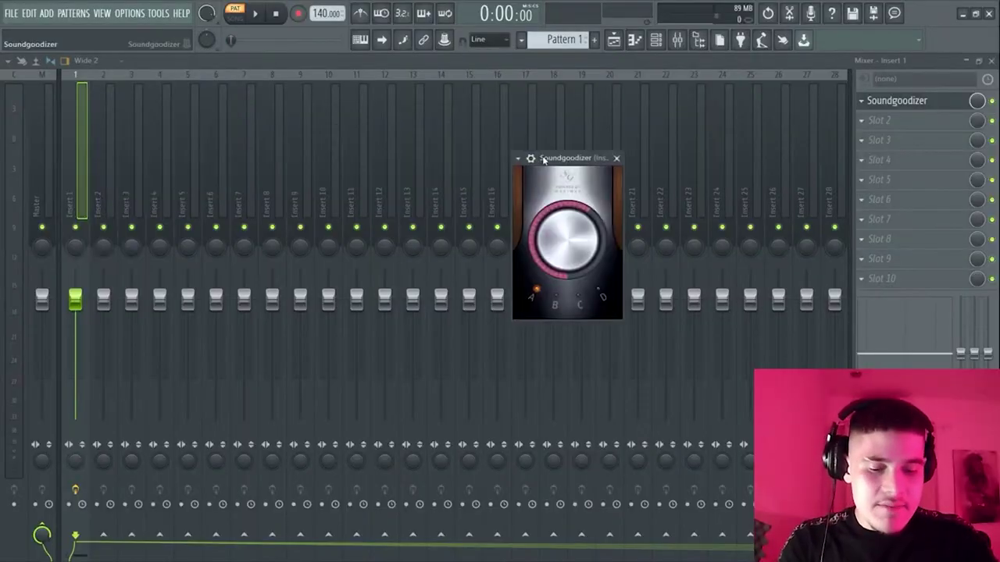
{"action": "left_click_drag", "start_coordinate": [545, 160], "coordinate": [569, 160]}
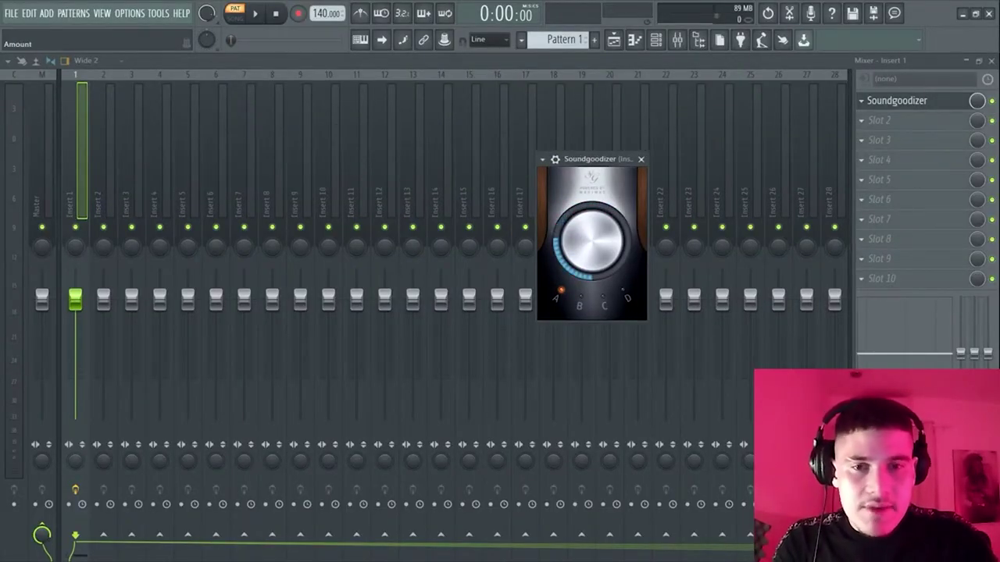
{"action": "left_click", "coordinate": [580, 304]}
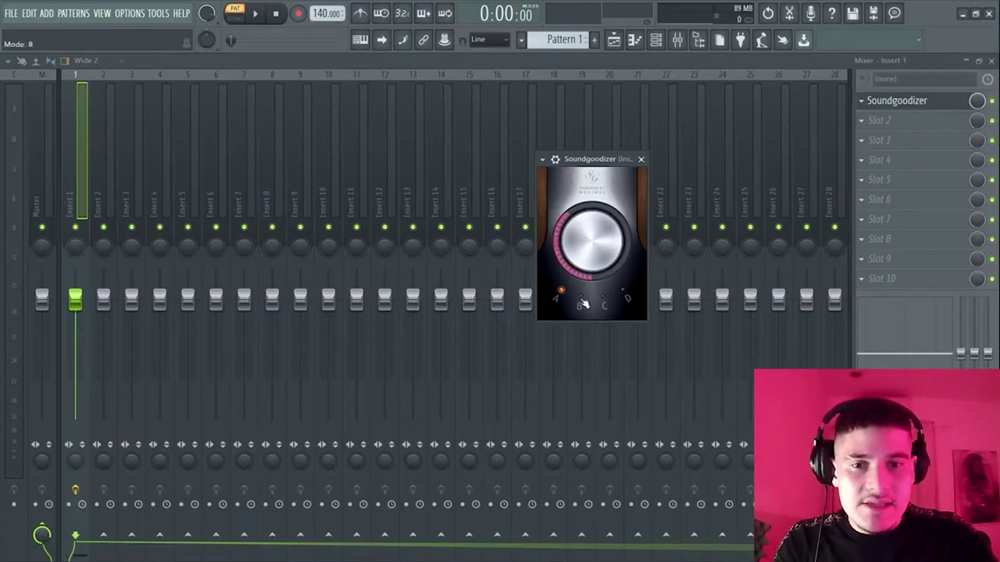
{"action": "left_click", "coordinate": [560, 300]}
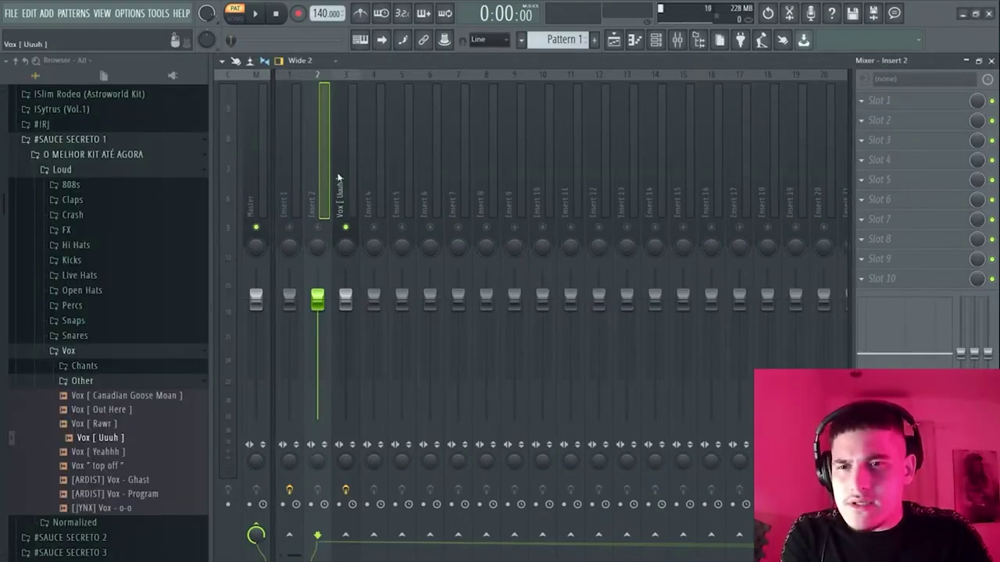
Load Fruity parametric EQ 2 on the Vox [ Uuuh ] track, cutting bands 1 and 6 and boosting bands 3 and 7 strongly
{"action": "left_click", "coordinate": [357, 152]}
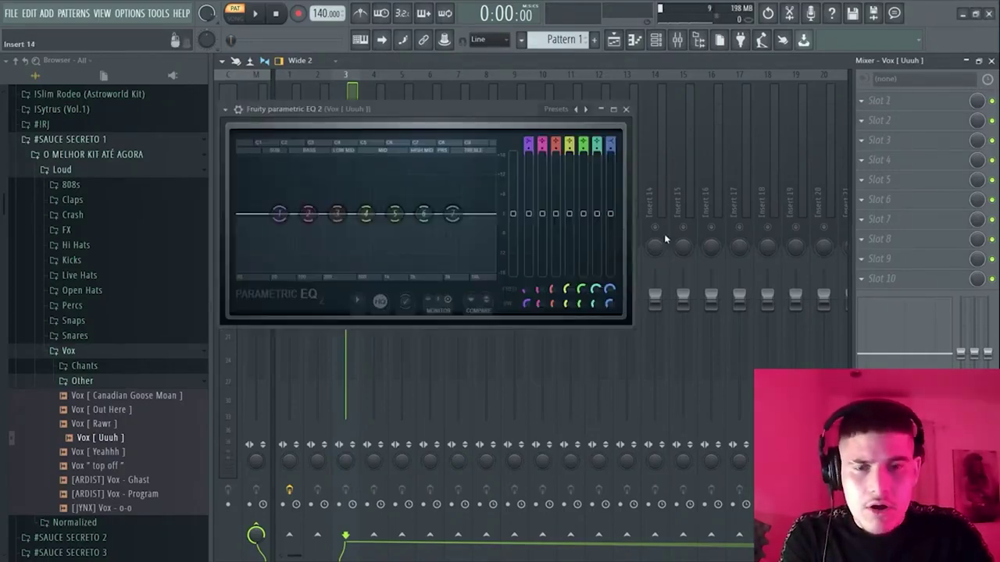
{"action": "left_click_drag", "start_coordinate": [278, 213], "coordinate": [278, 230]}
{"action": "left_click_drag", "start_coordinate": [337, 213], "coordinate": [341, 161]}
{"action": "key", "text": "space"}
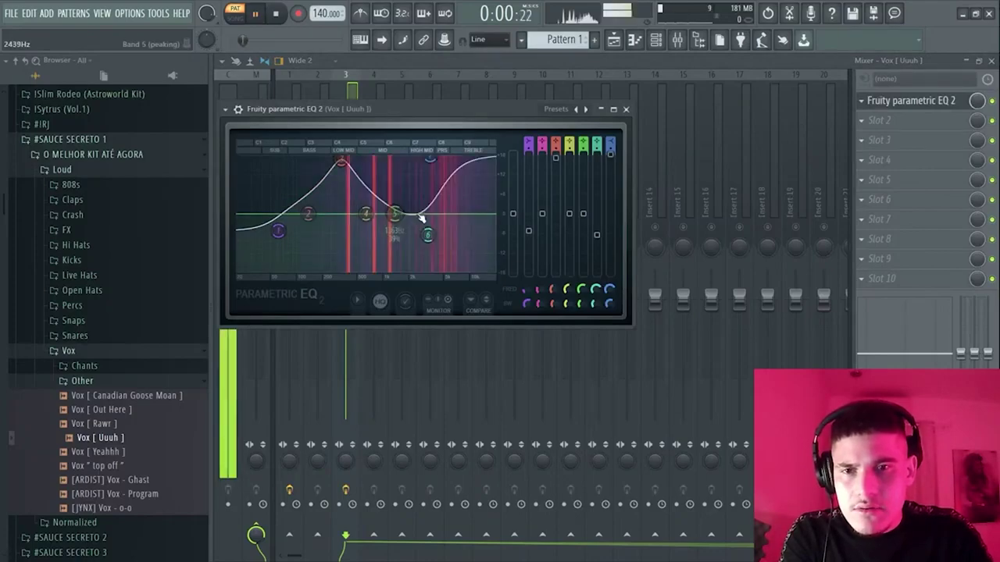
{"action": "key", "text": "space"}
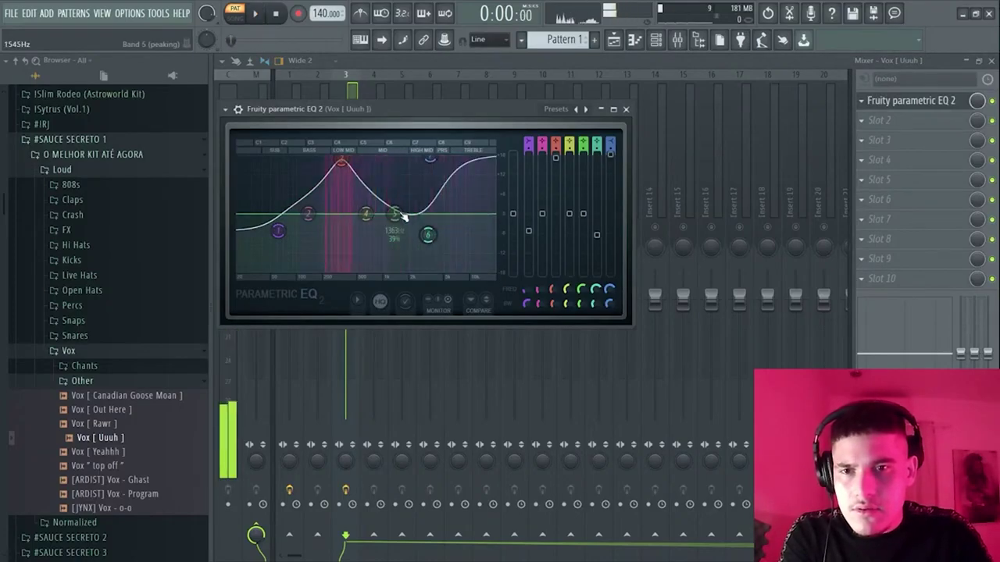
{"action": "key", "text": "space"}
Cut EQ band 5 to its minimum and lower band 4 while playing the vocal
{"action": "left_click_drag", "start_coordinate": [397, 217], "coordinate": [395, 277]}
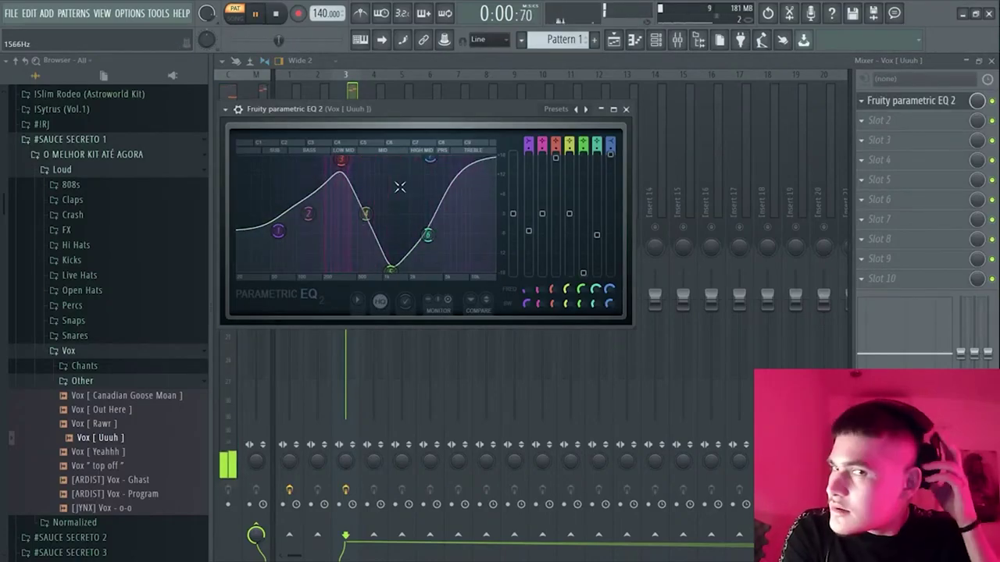
{"action": "key", "text": "space"}
{"action": "key", "text": "space"}
{"action": "left_click_drag", "start_coordinate": [365, 213], "coordinate": [355, 241]}
{"action": "key", "text": "space"}
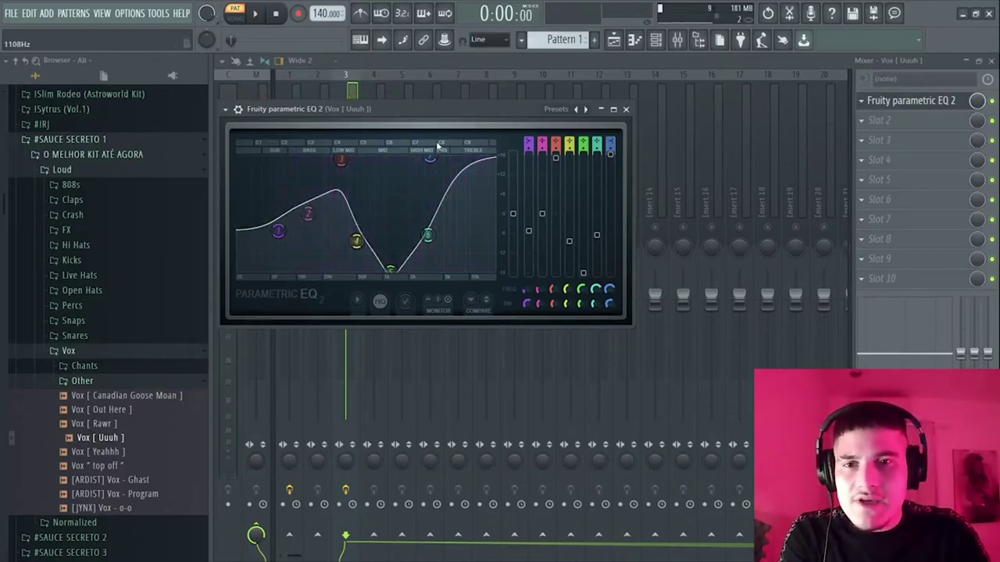
Pull EQ band 3 into a cut and shift band 7 lower in gain and higher in frequency during playback
{"action": "left_click_drag", "start_coordinate": [430, 159], "coordinate": [437, 176]}
{"action": "left_click_drag", "start_coordinate": [341, 160], "coordinate": [334, 248]}
{"action": "key", "text": "space"}
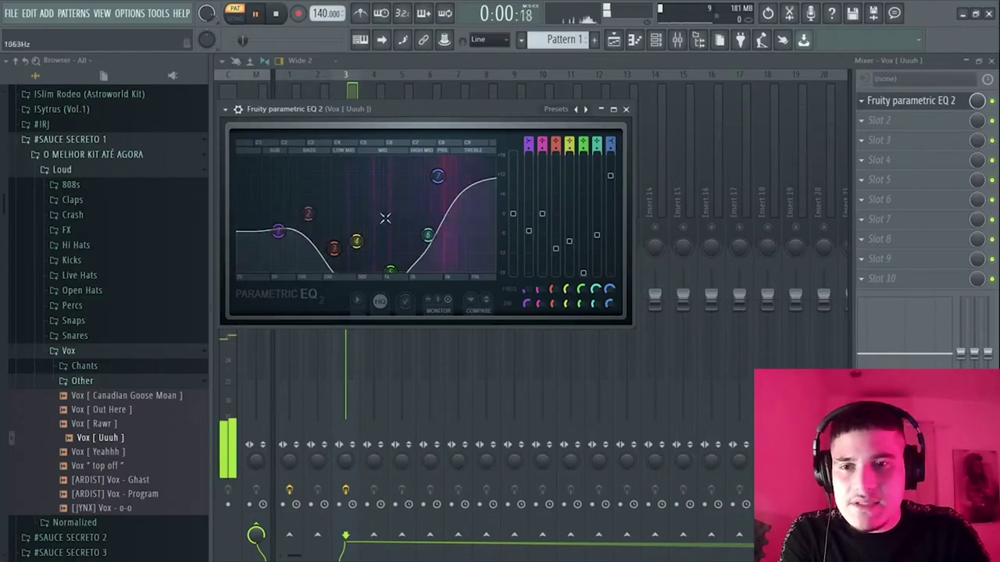
{"action": "left_click_drag", "start_coordinate": [442, 180], "coordinate": [461, 187]}
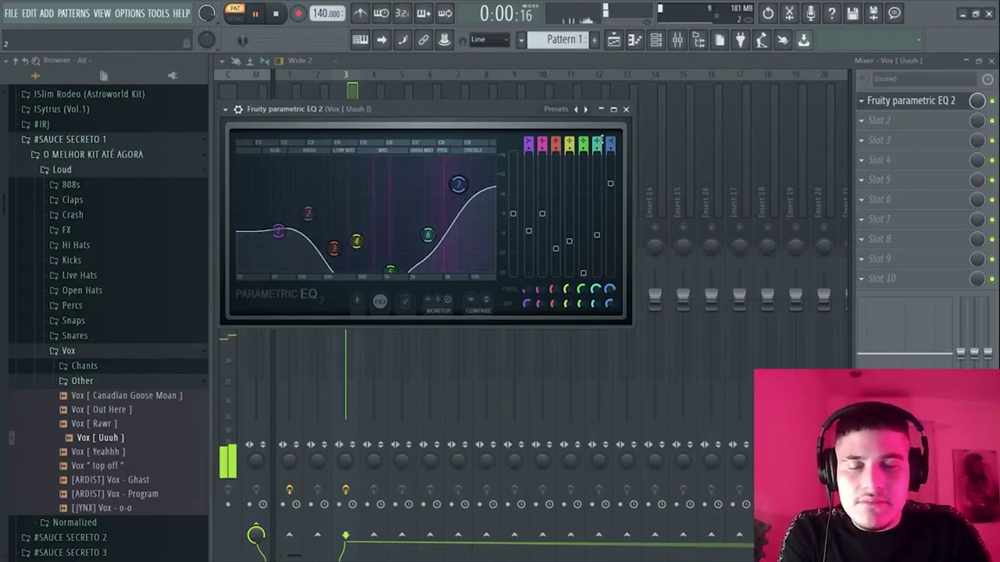
{"action": "key", "text": "space"}
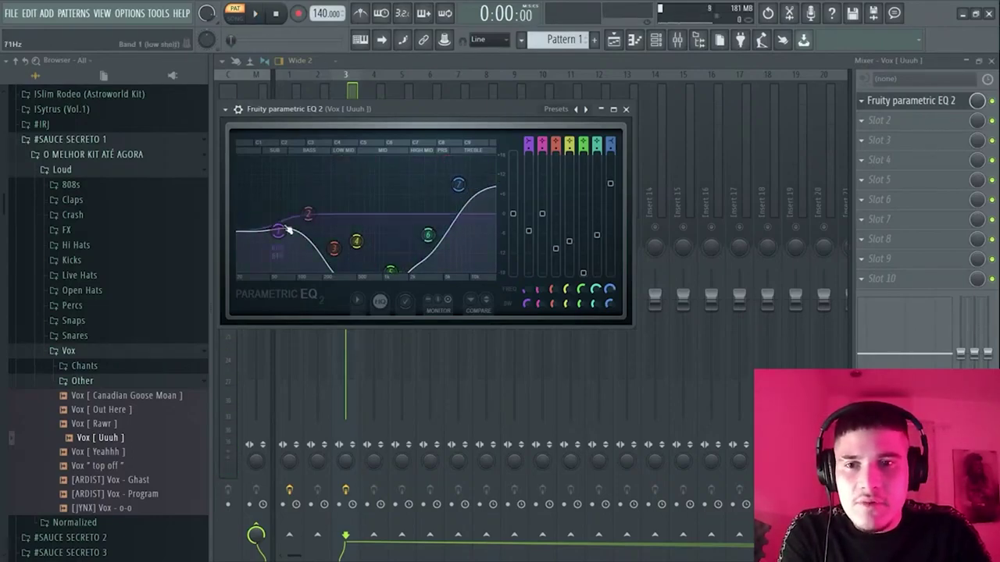
Raise the EQ's main level, cut band 1 to its minimum and close the EQ window
{"action": "left_click_drag", "start_coordinate": [513, 213], "coordinate": [513, 166]}
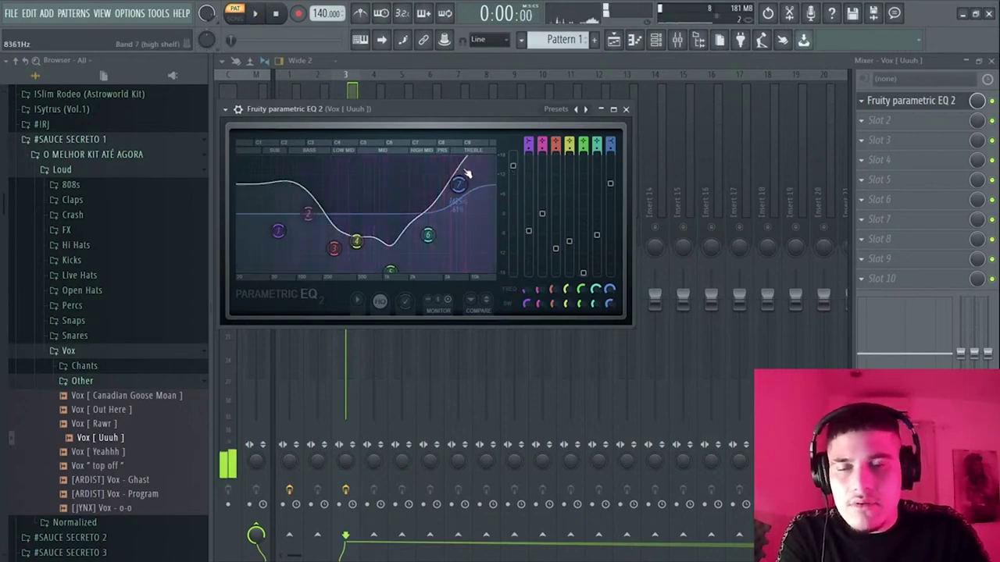
{"action": "left_click_drag", "start_coordinate": [289, 216], "coordinate": [317, 255]}
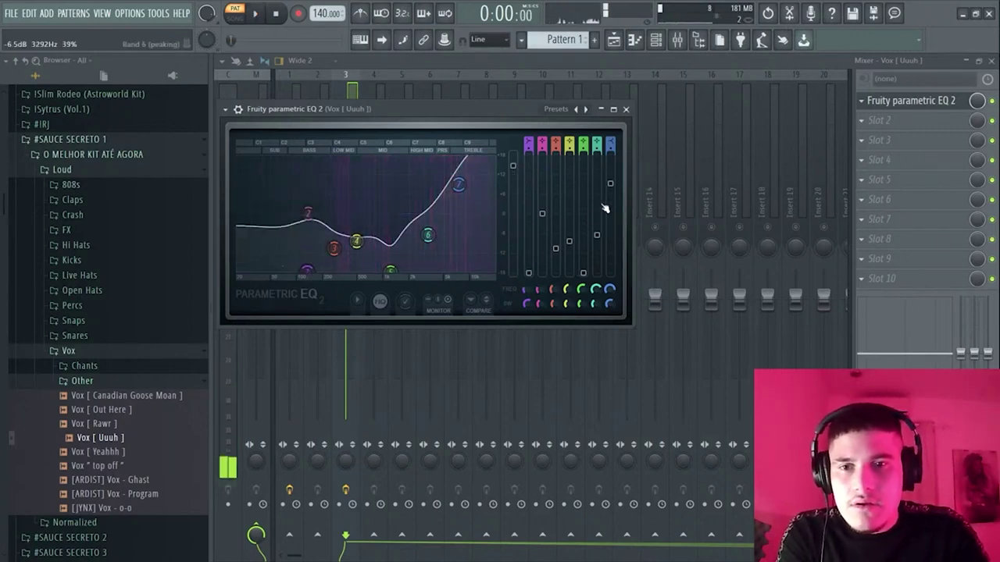
{"action": "left_click", "coordinate": [864, 102]}
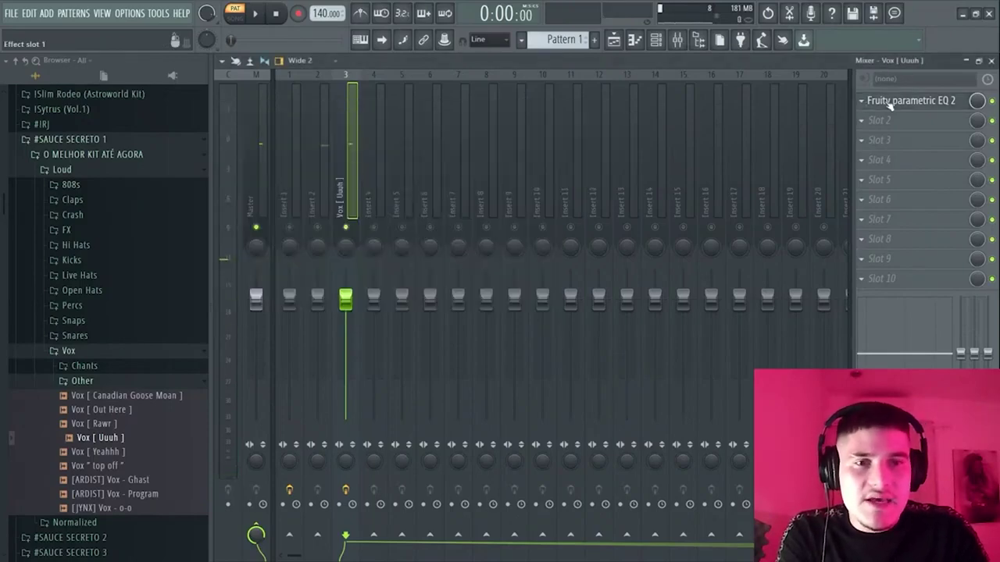
{"action": "left_click", "coordinate": [888, 104]}
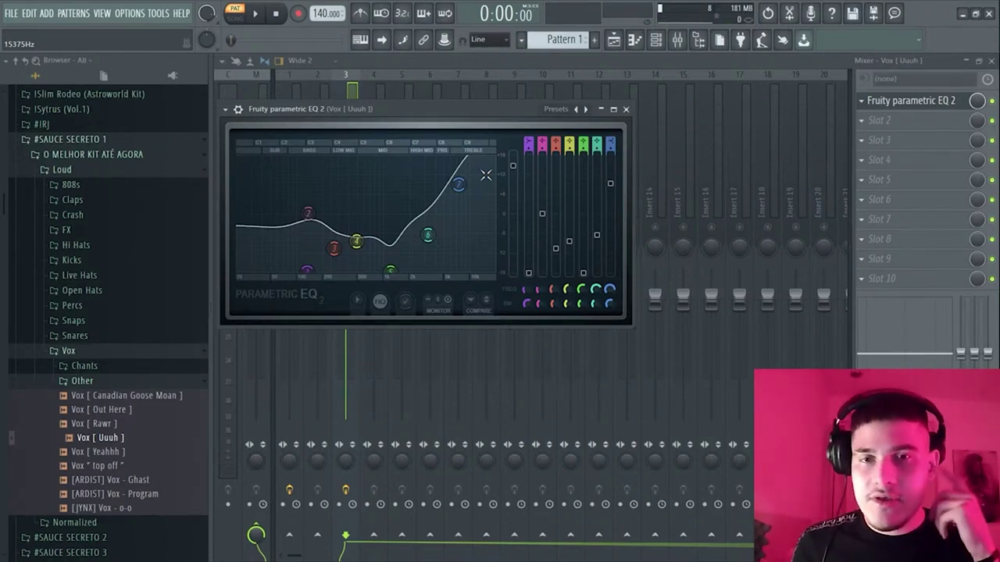
{"action": "left_click", "coordinate": [626, 108]}
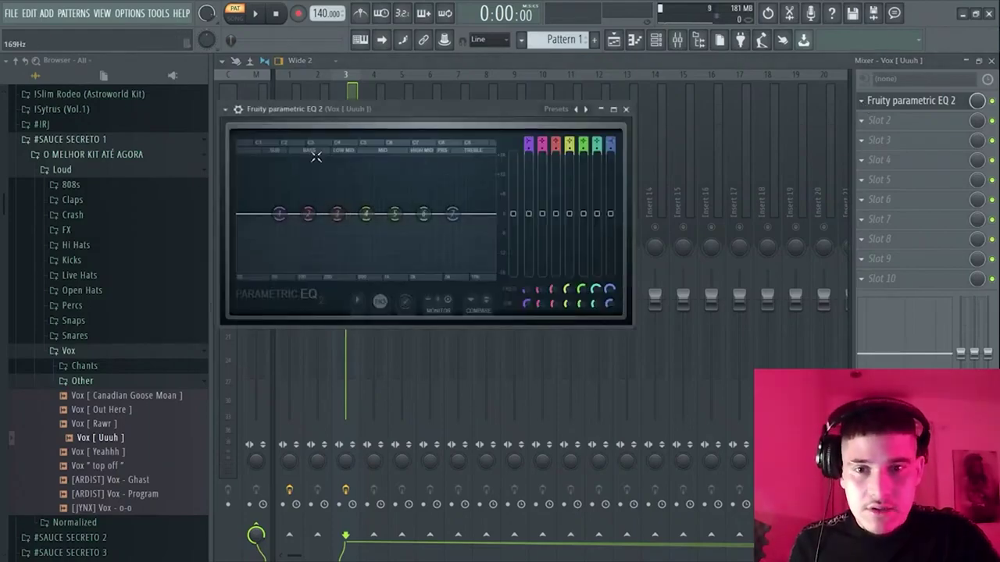
Apply the 20Hz - 18kHz cut preset to the EQ and move its high-pass band to about 213 Hz
{"action": "left_click", "coordinate": [586, 109]}
{"action": "left_click_drag", "start_coordinate": [238, 215], "coordinate": [326, 215]}
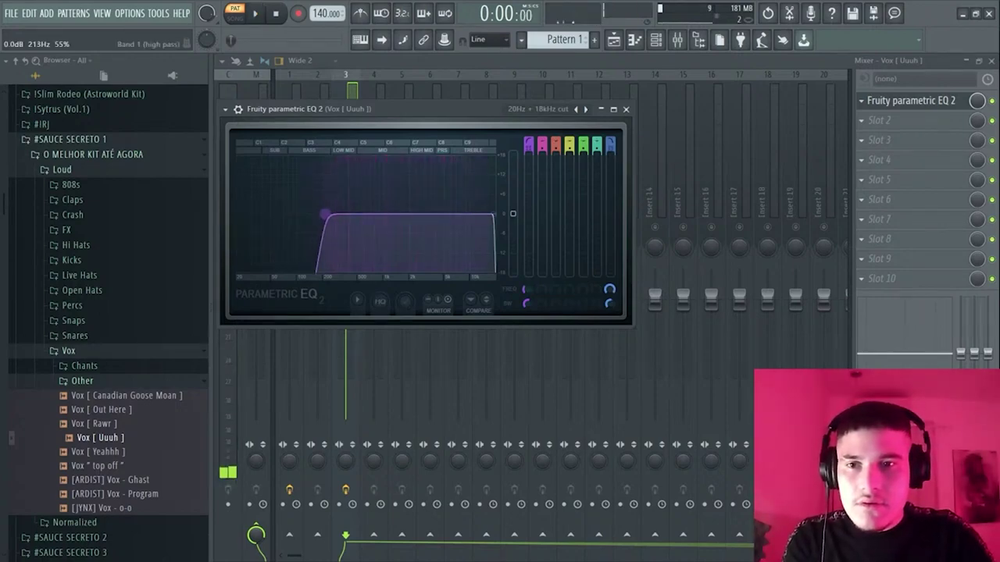
{"action": "left_click", "coordinate": [882, 107]}
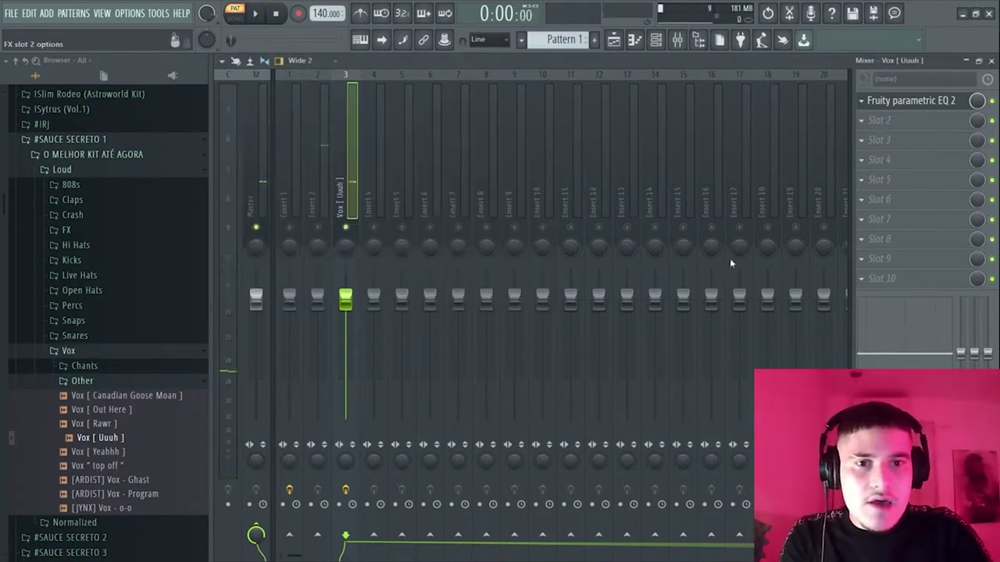
Add a second Fruity parametric EQ 2 in slot 2 and boost band 4 in the low mids while playing the vocal
{"action": "left_click_drag", "start_coordinate": [382, 229], "coordinate": [365, 196]}
{"action": "key", "text": "space"}
{"action": "key", "text": "space"}
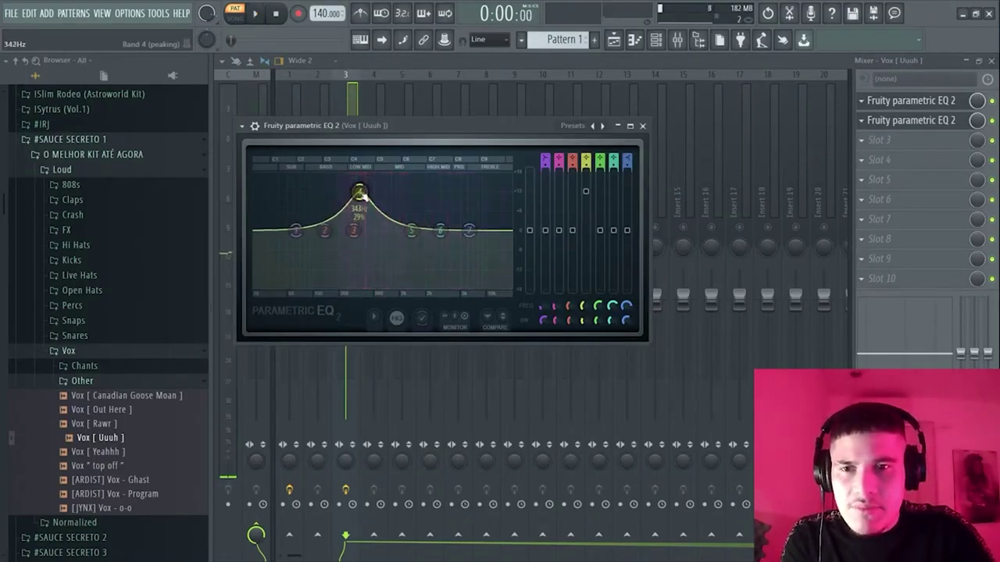
{"action": "key", "text": "space"}
{"action": "key", "text": "space"}
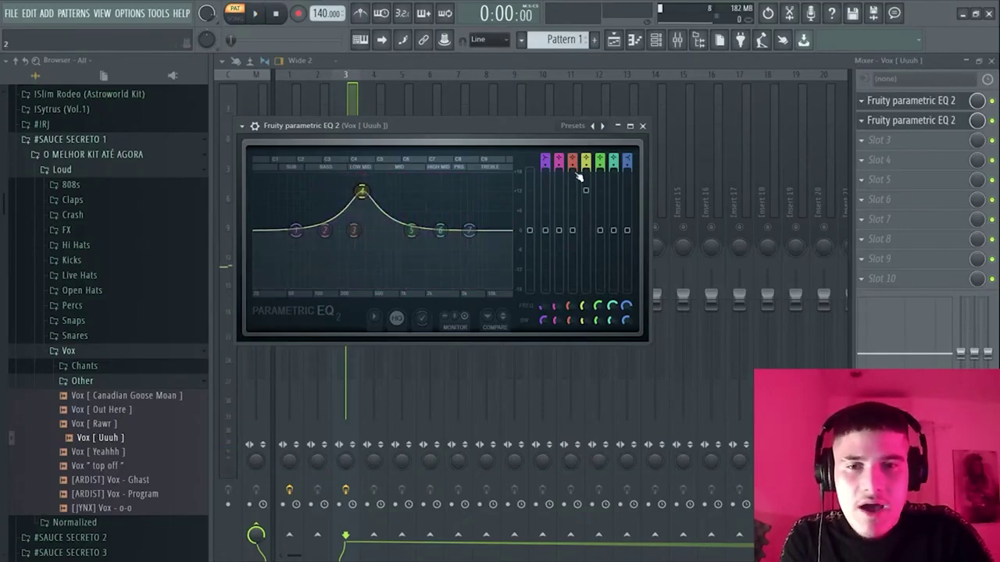
Cut band 4 to about -5.6 dB at 367 Hz and dip band 5 at about 1059 Hz
{"action": "left_click_drag", "start_coordinate": [586, 191], "coordinate": [586, 247]}
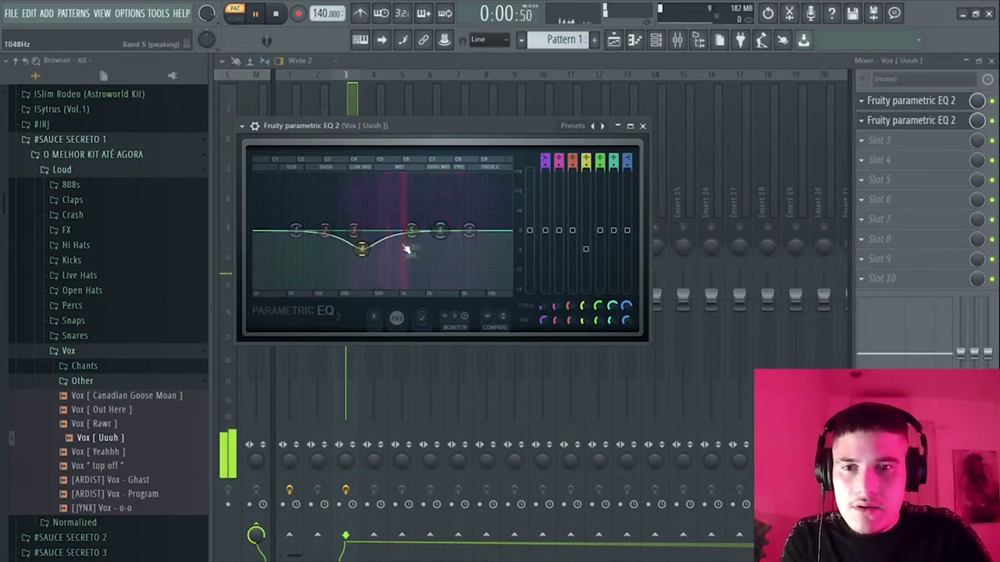
{"action": "mouse_move", "coordinate": [412, 230]}
{"action": "left_mouse_down"}
{"action": "mouse_move", "coordinate": [406, 188]}
{"action": "mouse_move", "coordinate": [466, 188]}
{"action": "mouse_move", "coordinate": [397, 181]}
{"action": "mouse_move", "coordinate": [402, 245]}
{"action": "left_mouse_up"}
{"action": "key", "text": "space"}
{"action": "key", "text": "space"}
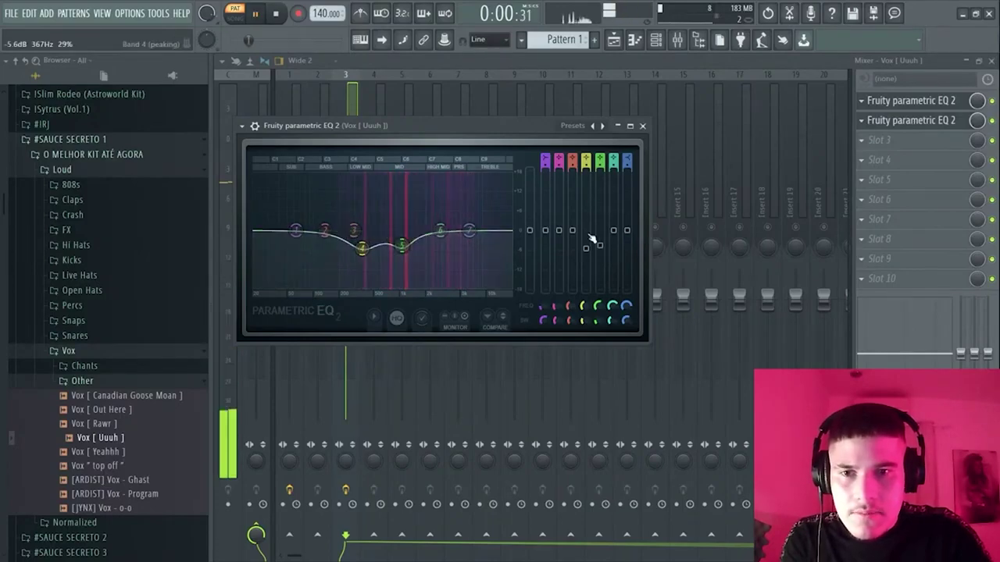
Boost the band 7 high shelf and cut band 3 in the low mids while auditioning the vocal
{"action": "left_click_drag", "start_coordinate": [469, 231], "coordinate": [466, 214]}
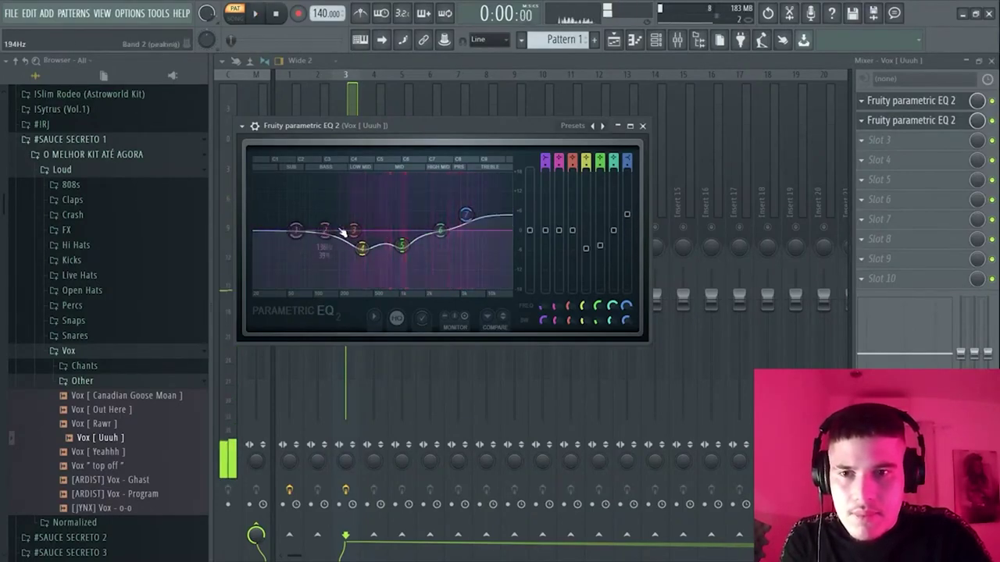
{"action": "left_click_drag", "start_coordinate": [354, 230], "coordinate": [338, 243]}
{"action": "key", "text": "space"}
{"action": "key", "text": "space"}
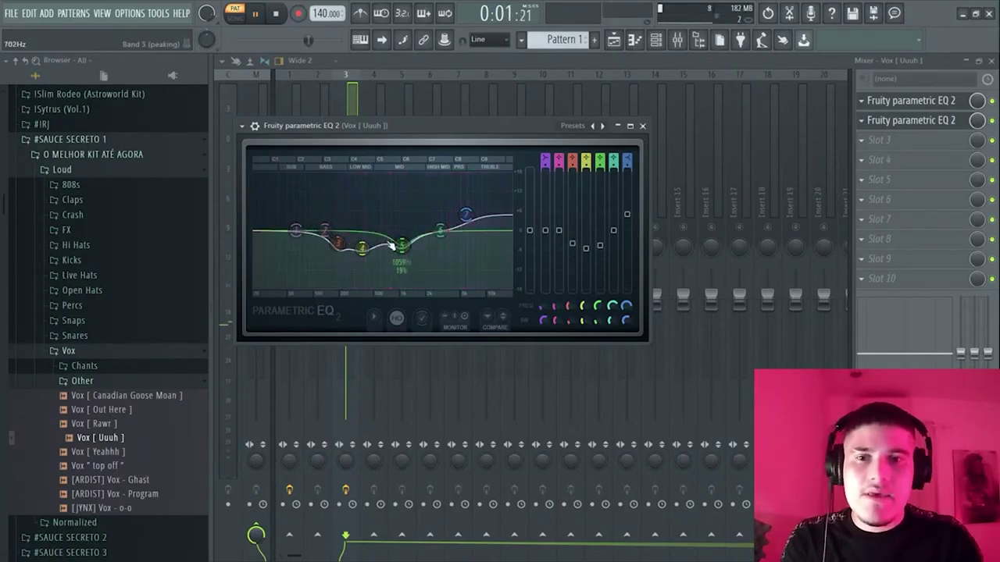
{"action": "key", "text": "space"}
Reduce the band 7 high shelf to about 2.4 dB at 5904 Hz and replay the vocal
{"action": "left_click_drag", "start_coordinate": [467, 215], "coordinate": [466, 222]}
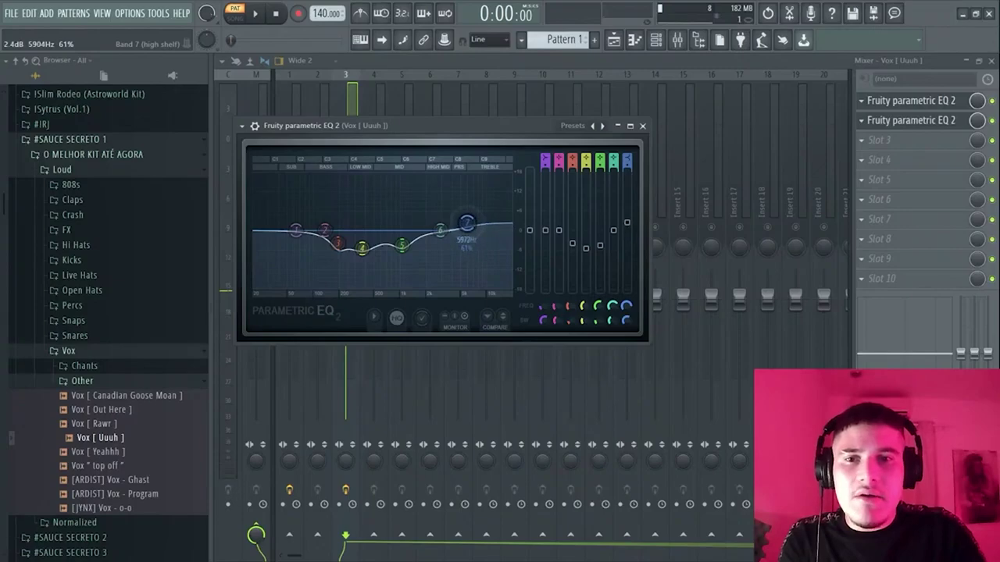
{"action": "key", "text": "space"}
{"action": "key", "text": "space"}
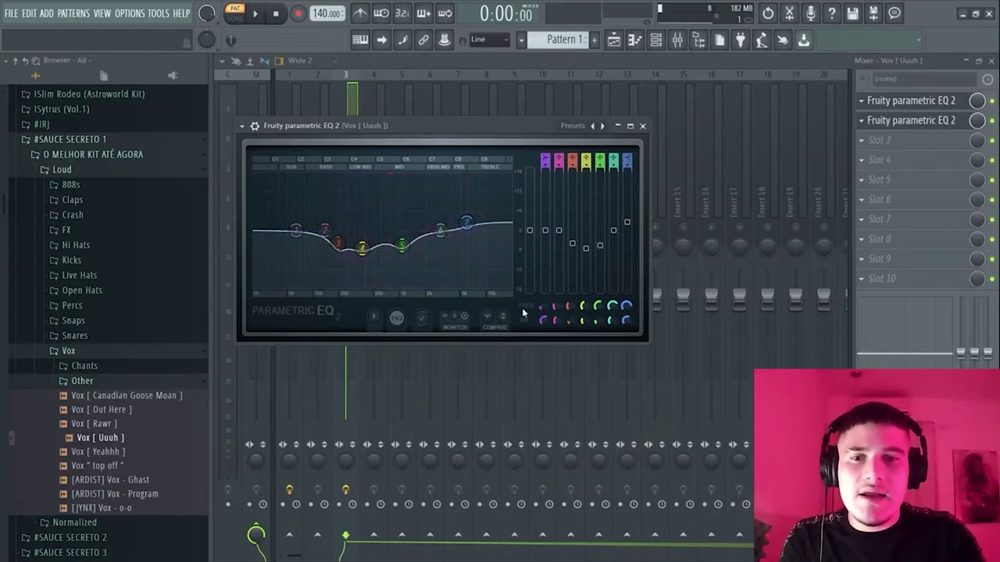
Load another effect plugin on the Vox [ Uuuh ] mixer track
{"action": "left_click", "coordinate": [589, 325]}
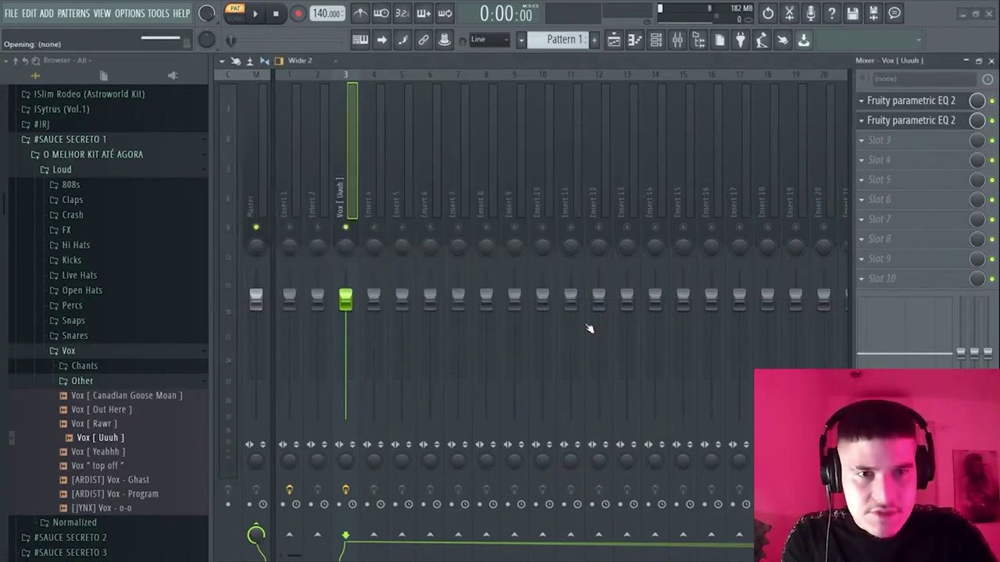